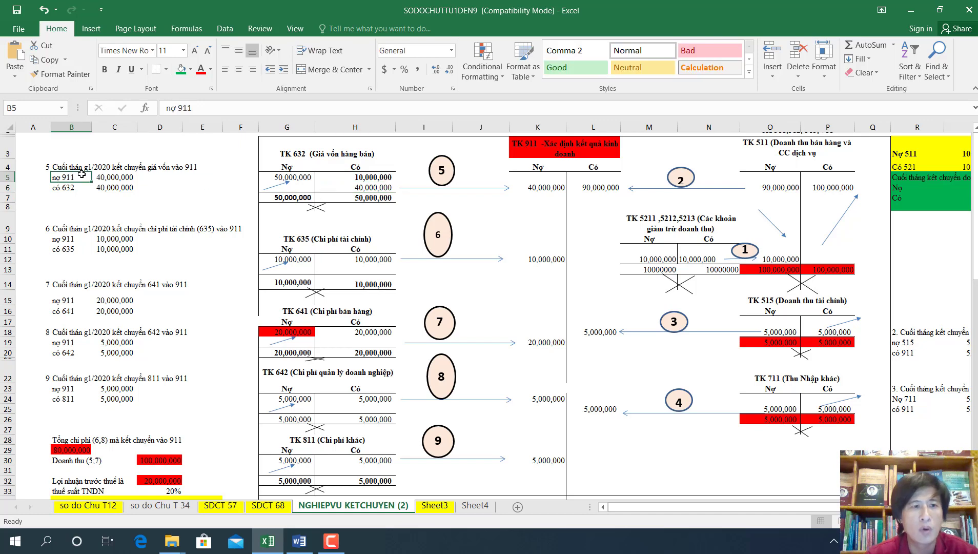
Fill the entry 5 lines (nợ 911 / có 632) in B5:C6 with green
drag(123, 187, 71, 177)
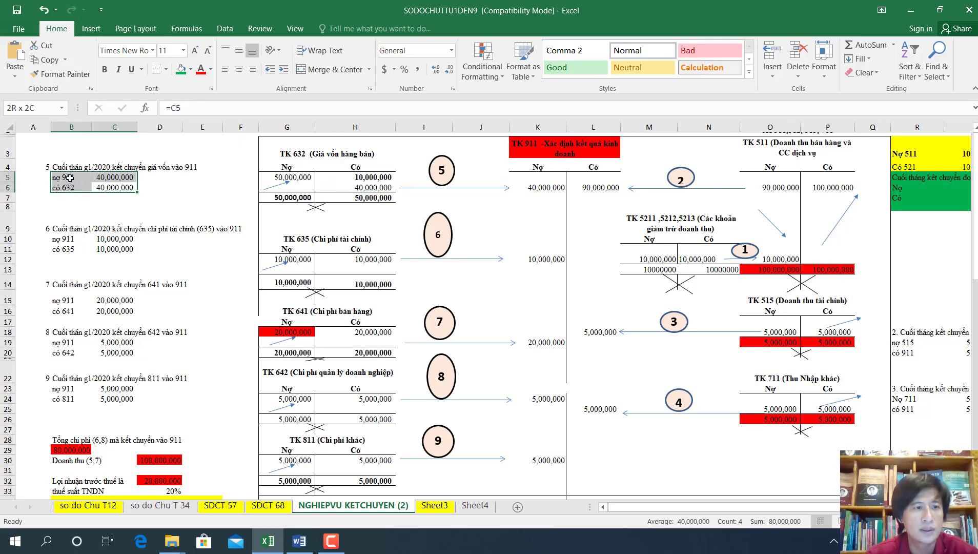
click(181, 69)
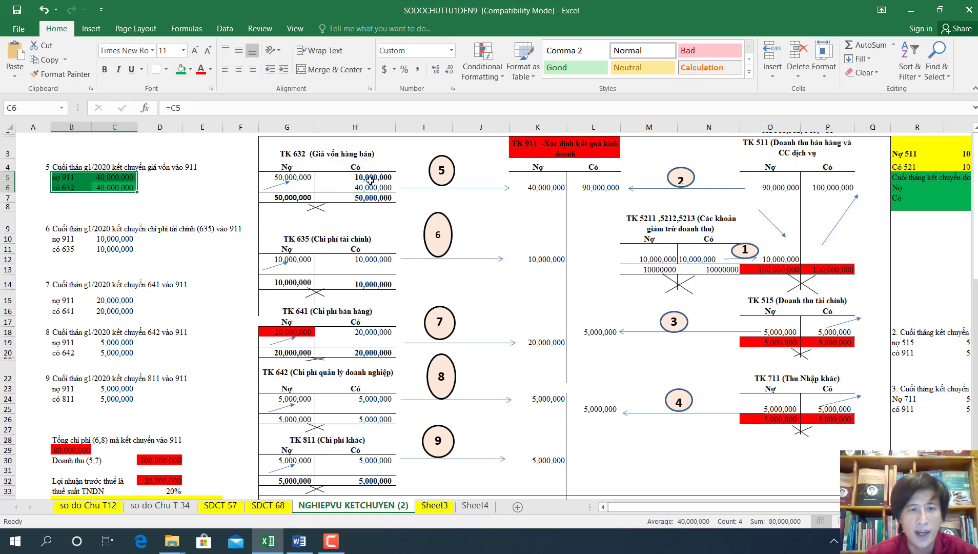
Trace the cost-of-goods transfer from the credit side of TK 632 to the debit side of TK 911
click(547, 186)
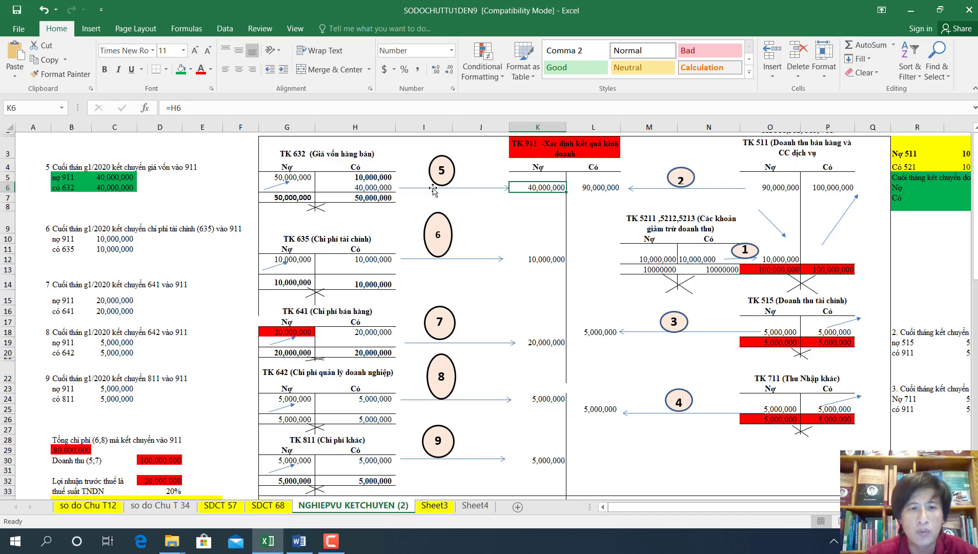
click(367, 186)
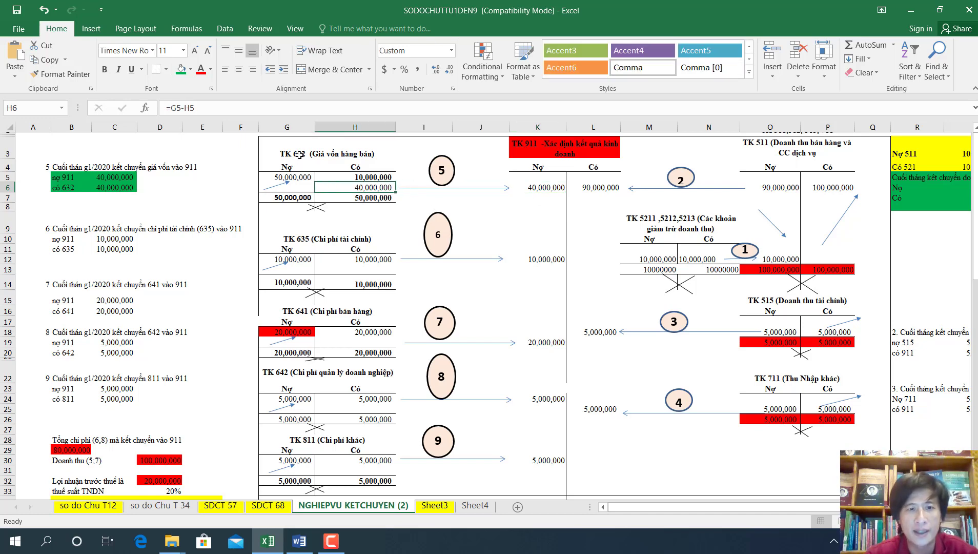
click(535, 152)
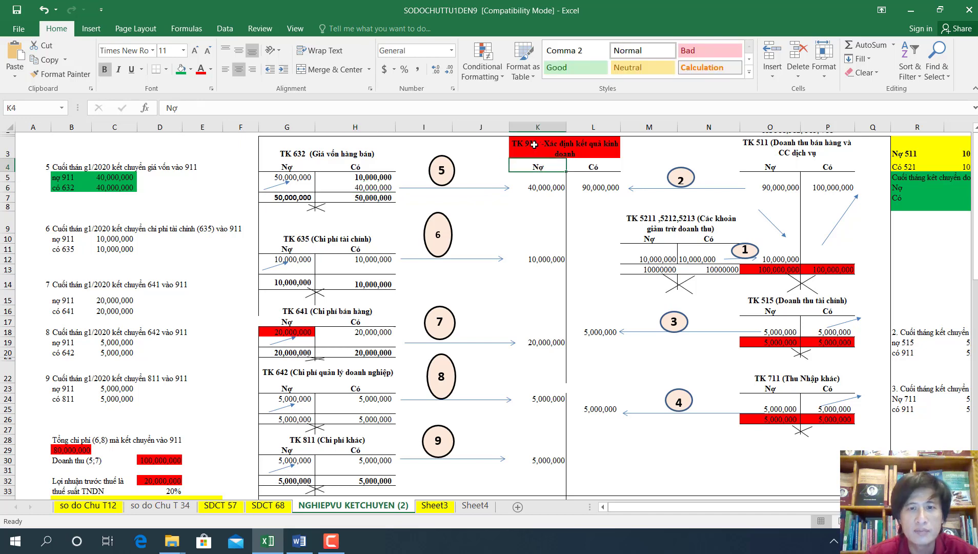
click(538, 187)
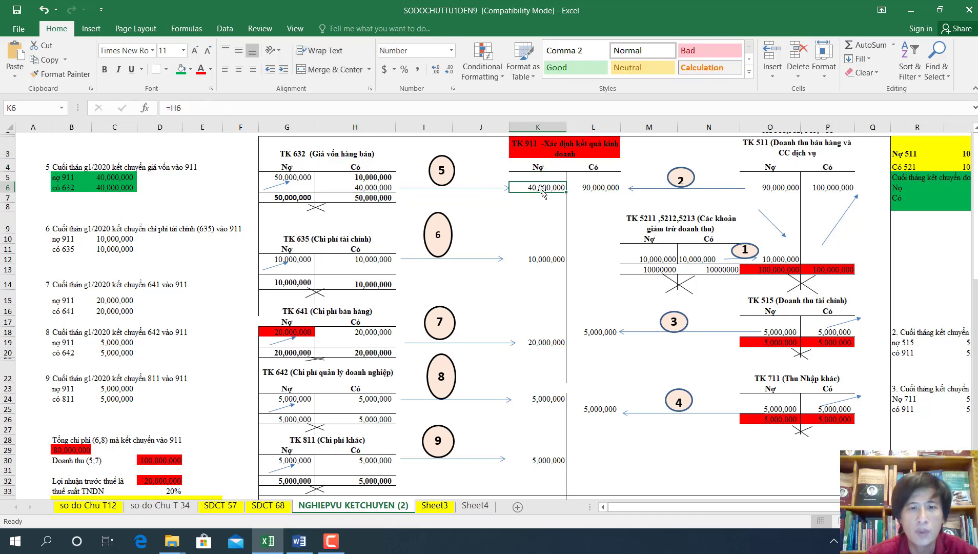
click(353, 168)
click(323, 154)
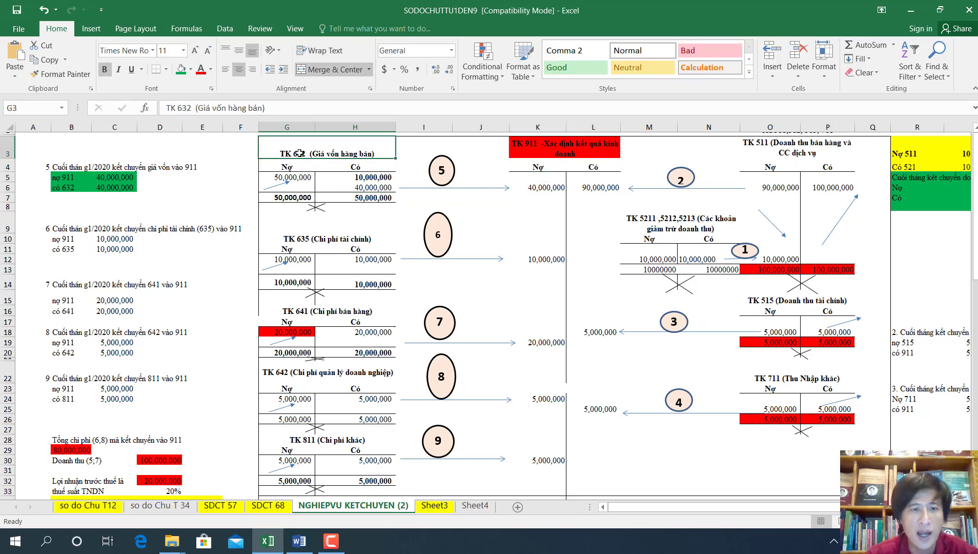
click(360, 187)
click(544, 187)
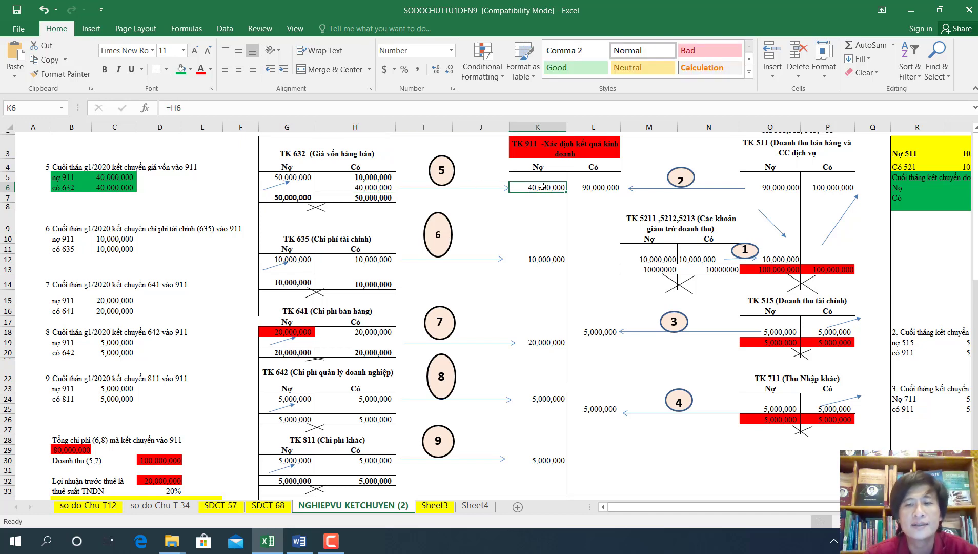
click(370, 187)
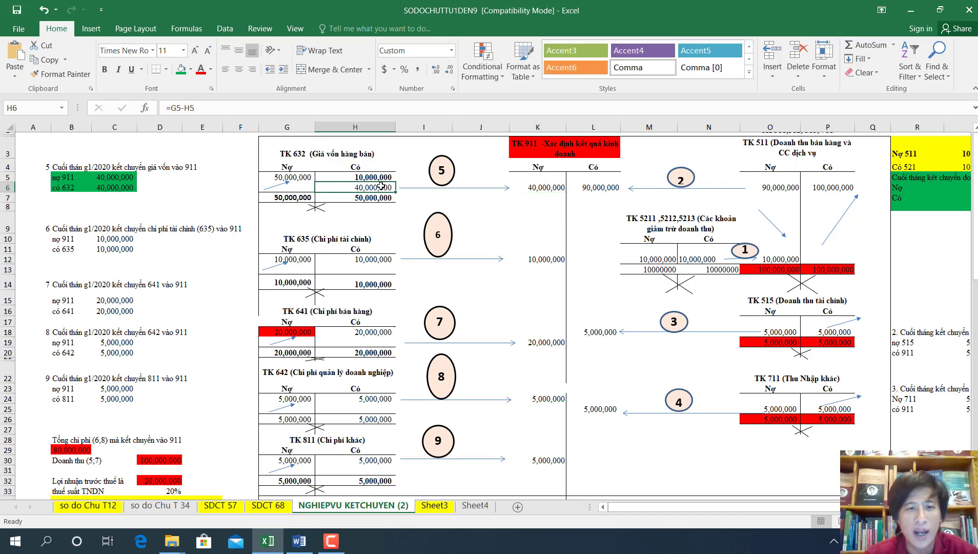
click(537, 187)
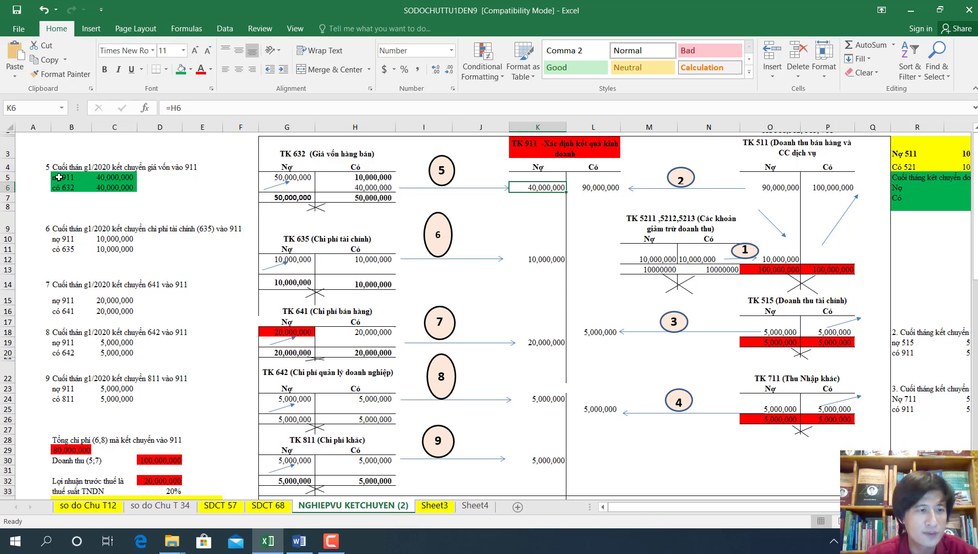
Review the debit 911 and credit 632 lines of entry 5 without changing their contents
drag(59, 177, 114, 188)
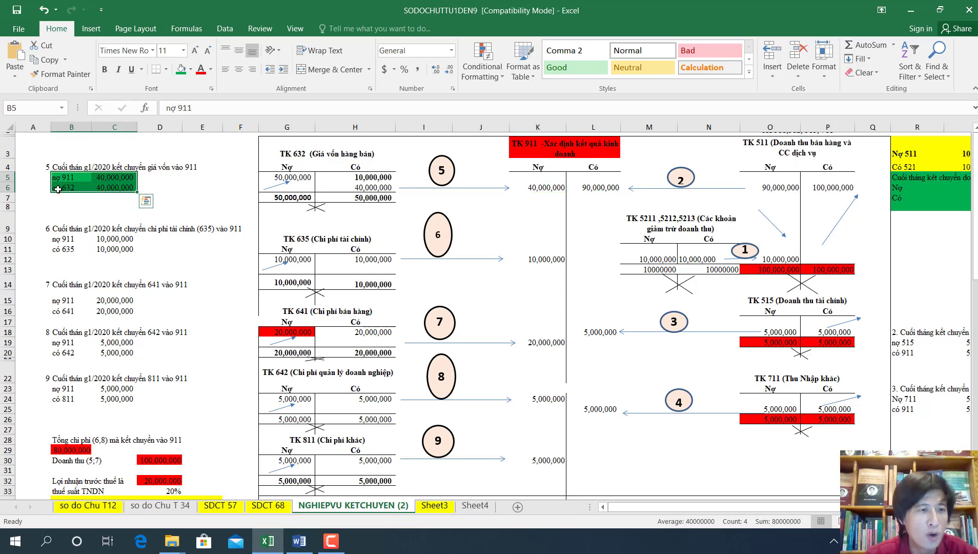
click(58, 188)
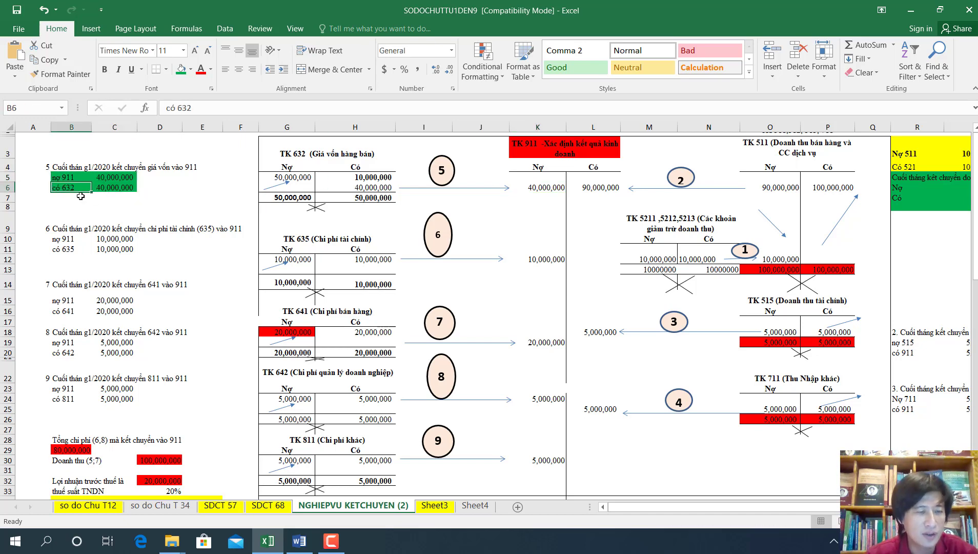
click(110, 188)
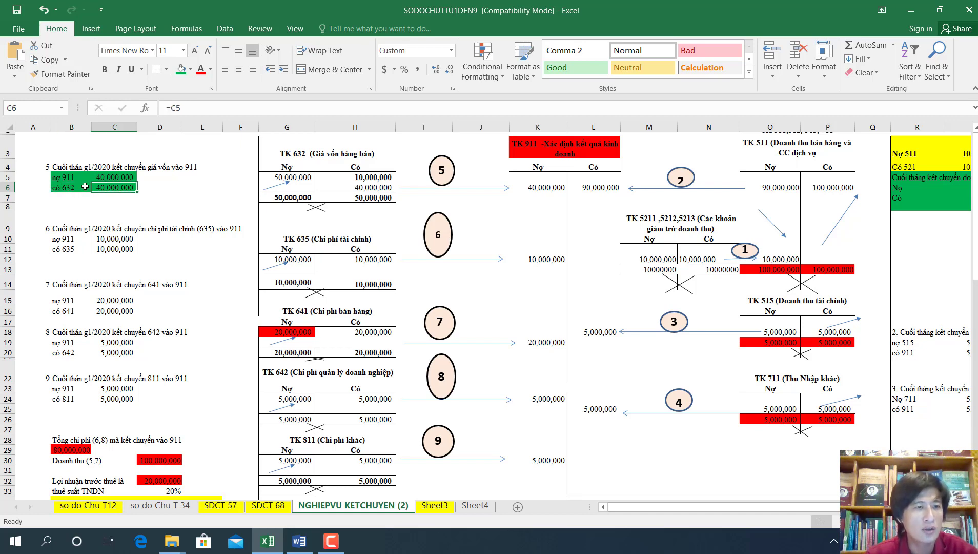
click(66, 187)
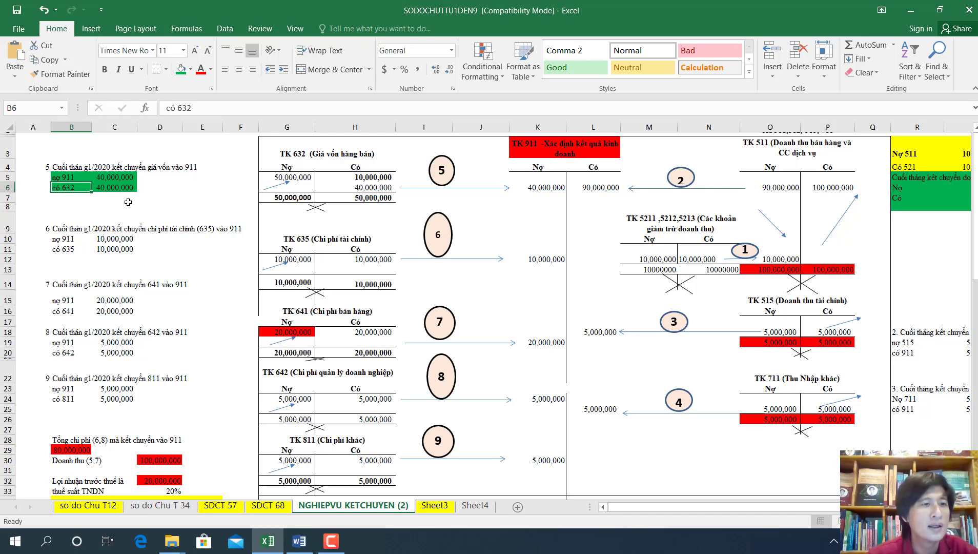
double_click(78, 187)
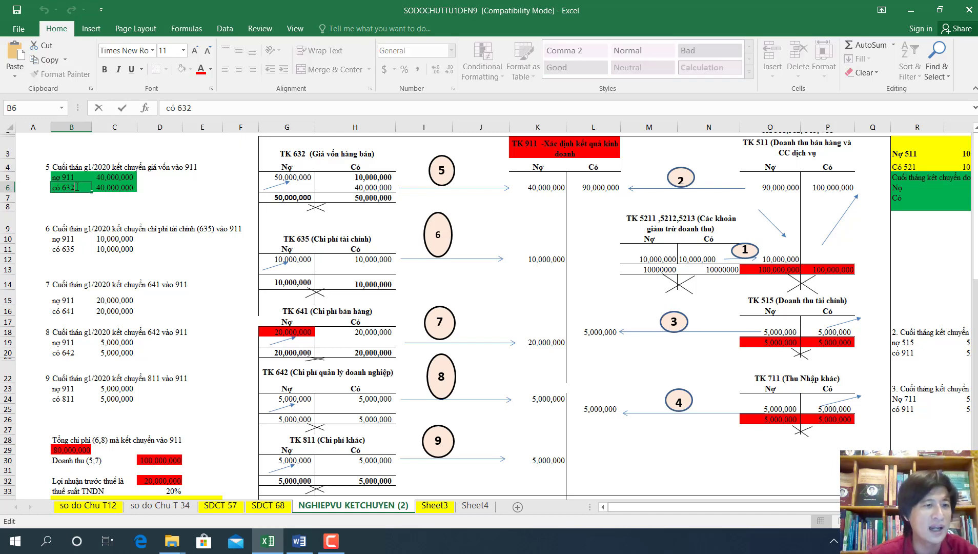
double_click(74, 176)
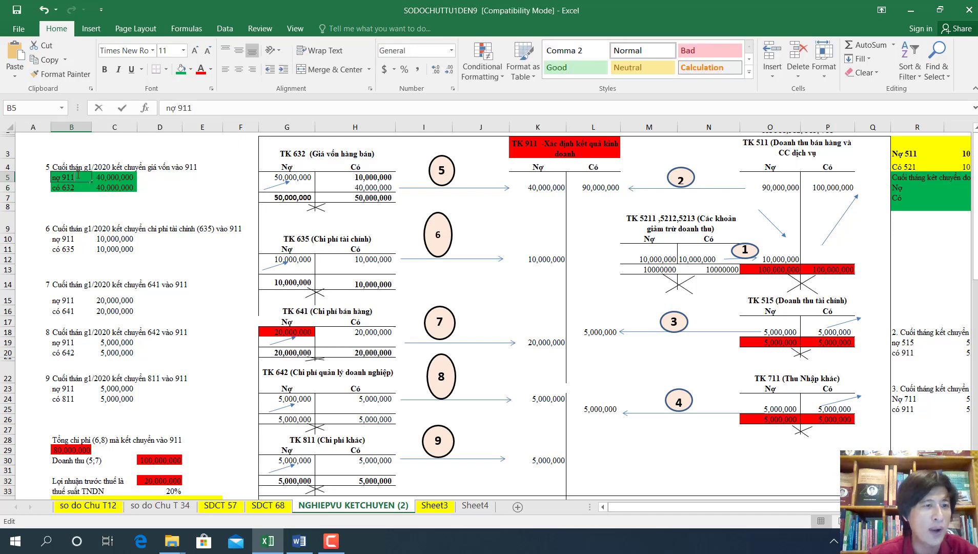
drag(73, 176, 26, 177)
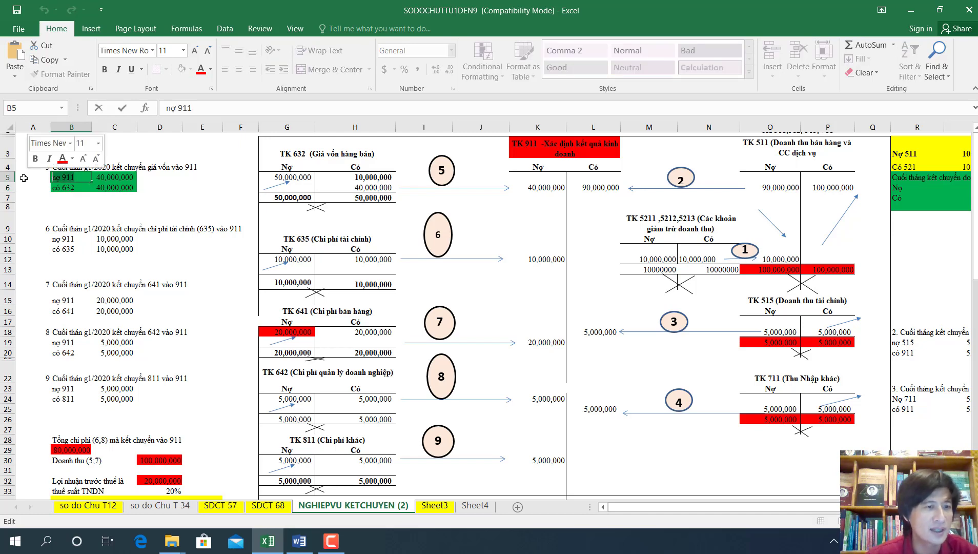
Review the debit 911 and credit 635 lines of entry 6, the financial expense transfer
click(106, 228)
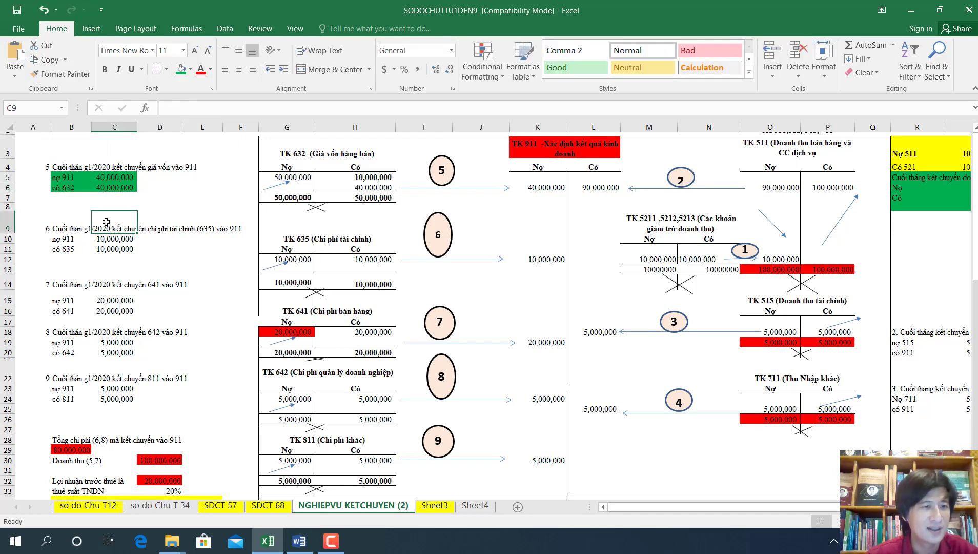
click(60, 246)
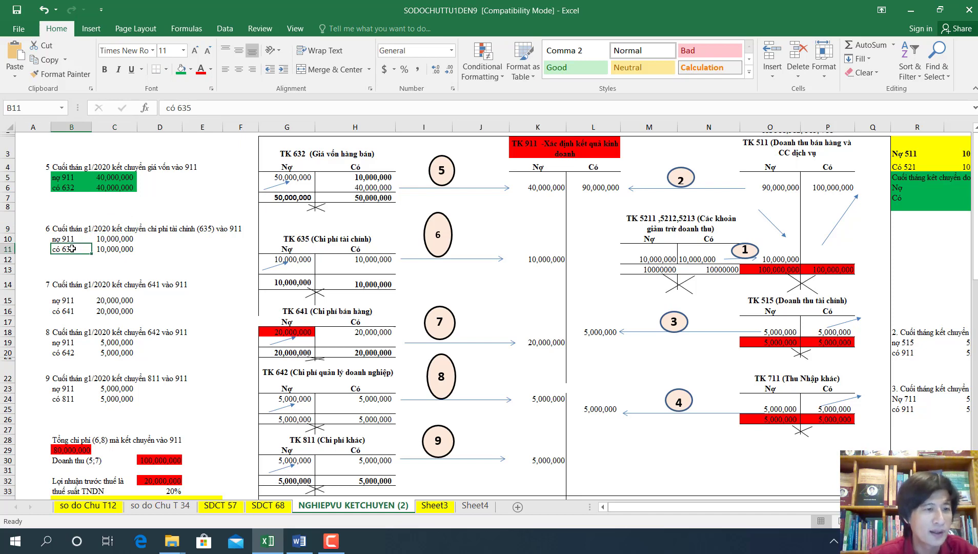
drag(61, 237, 172, 251)
click(148, 251)
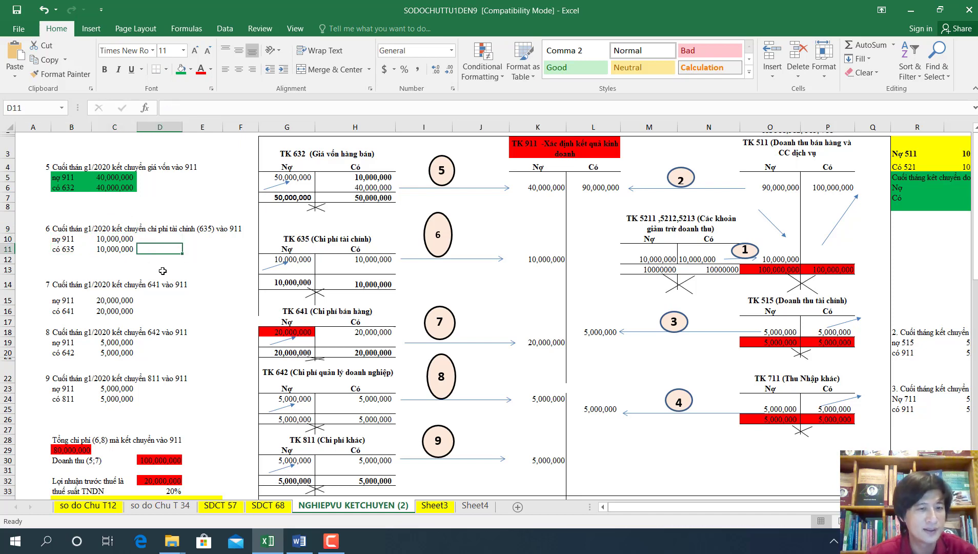
key(Left)
scroll(163, 270, up, 2)
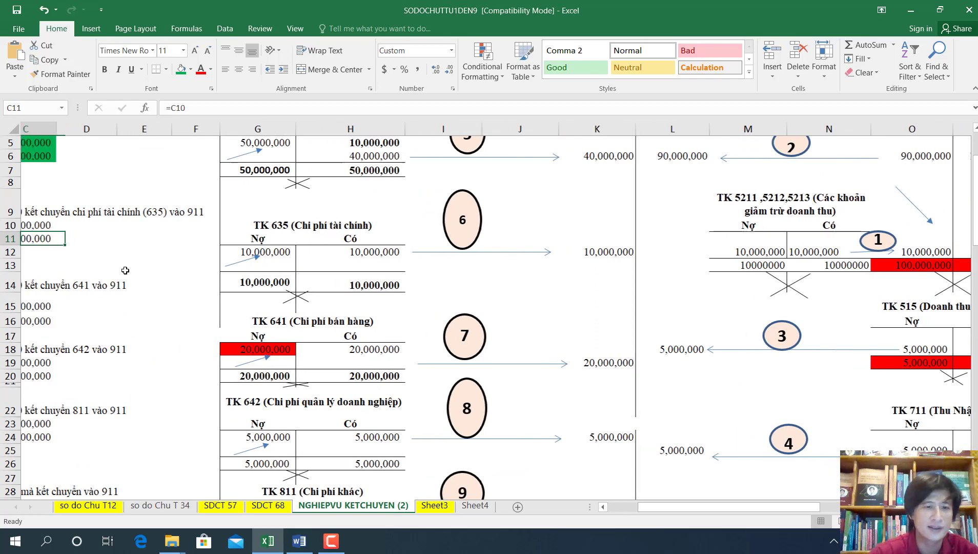
scroll(126, 270, left, 3)
click(79, 238)
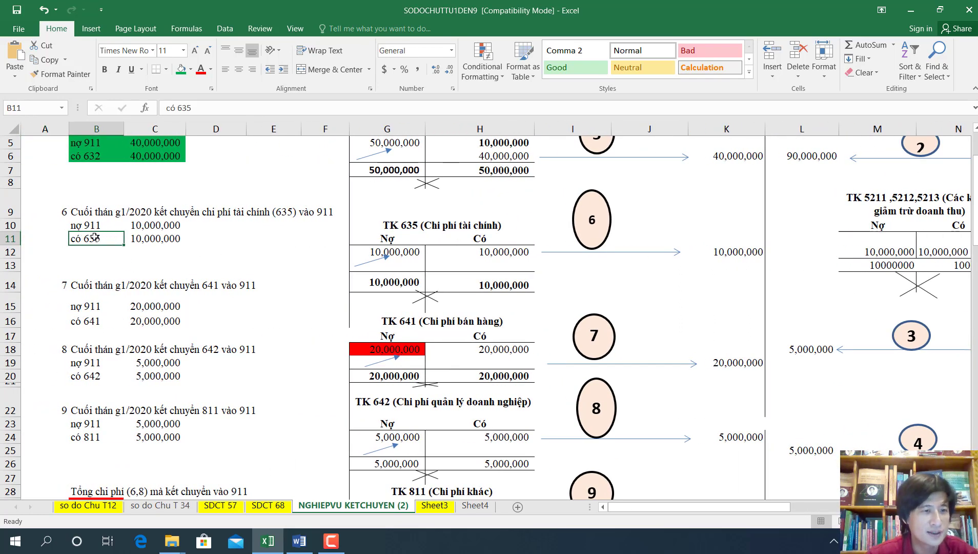
double_click(95, 237)
drag(101, 239, 84, 239)
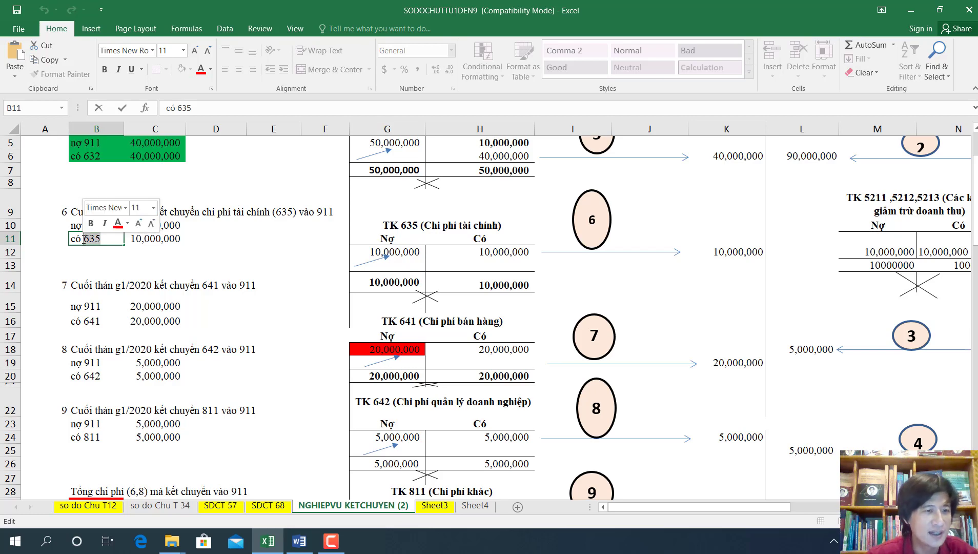
click(75, 227)
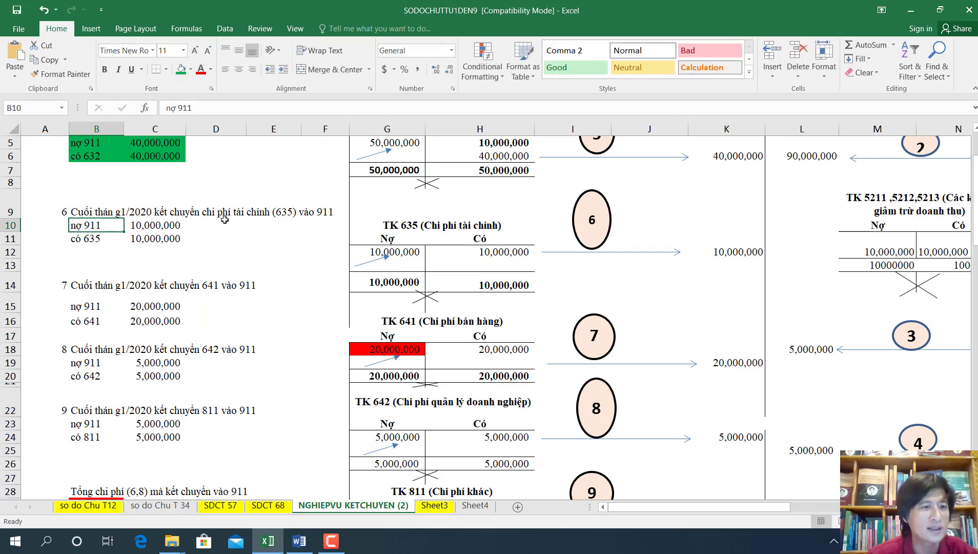
Trace the financial expense transfer from the debit and credit sides of TK 635 to the debit side of TK 911
scroll(374, 249, up, 1)
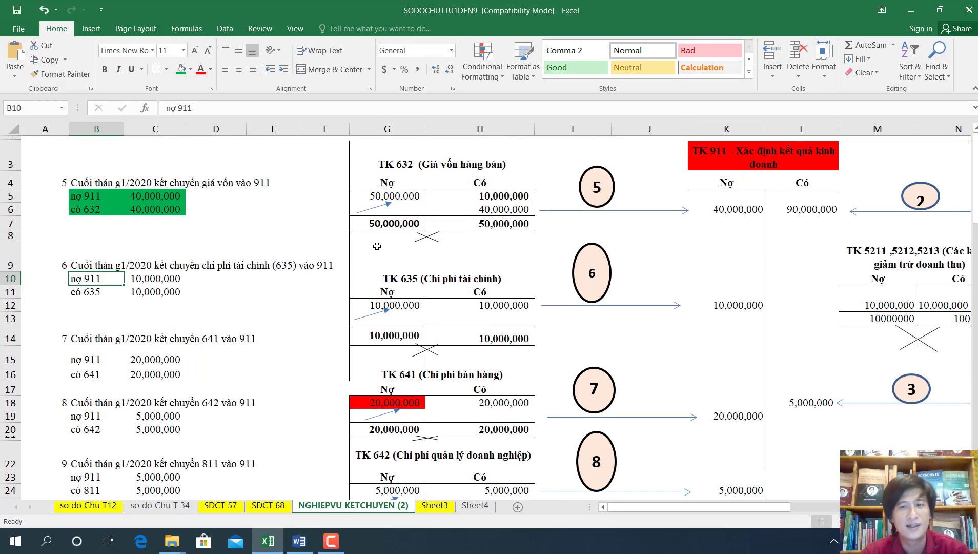
ctrl+scroll(378, 246, down, 1)
scroll(377, 245, down, 2)
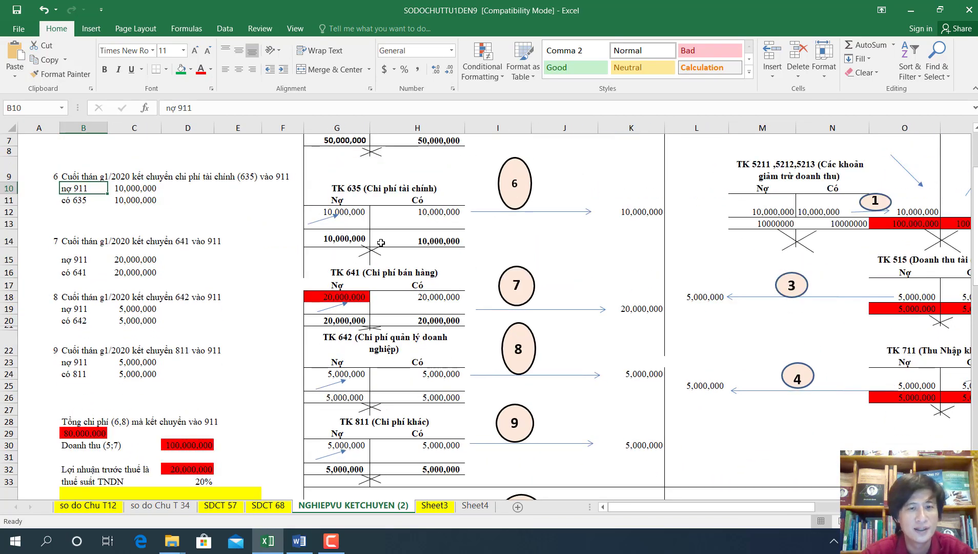
scroll(379, 245, up, 2)
click(552, 259)
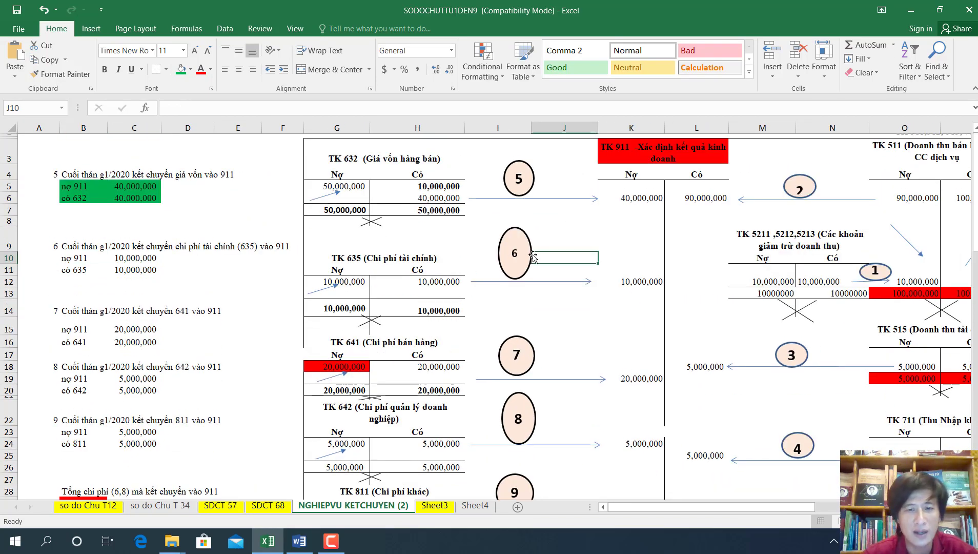
click(524, 253)
click(353, 283)
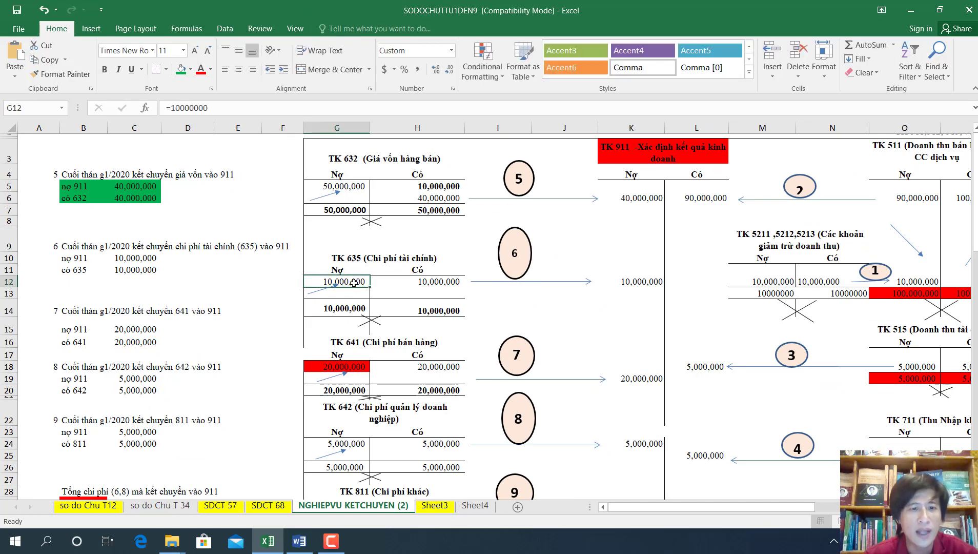
click(352, 310)
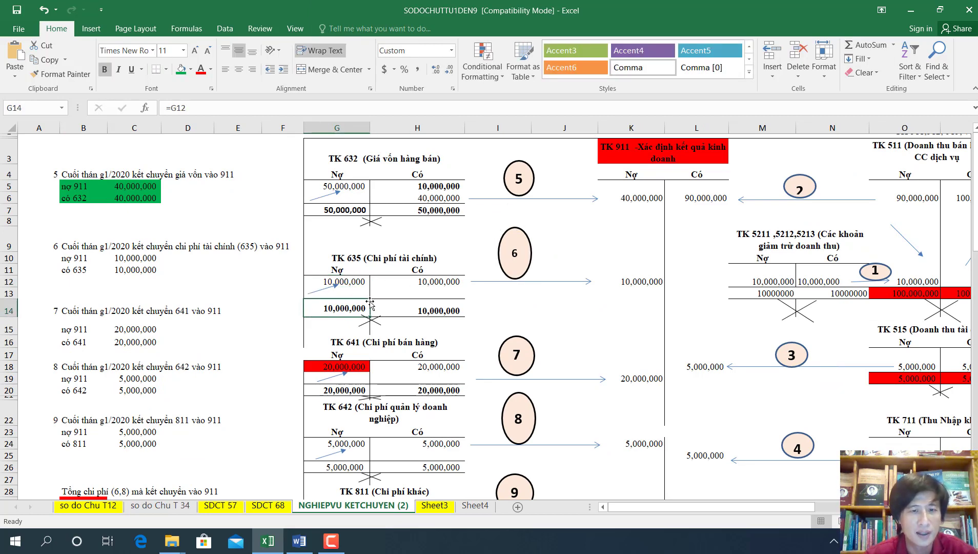
click(409, 284)
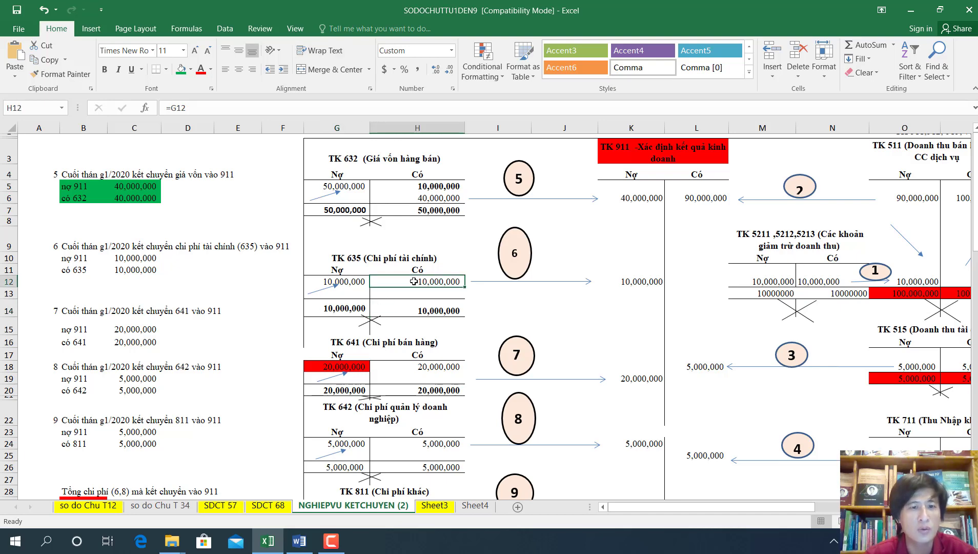
click(365, 258)
click(415, 287)
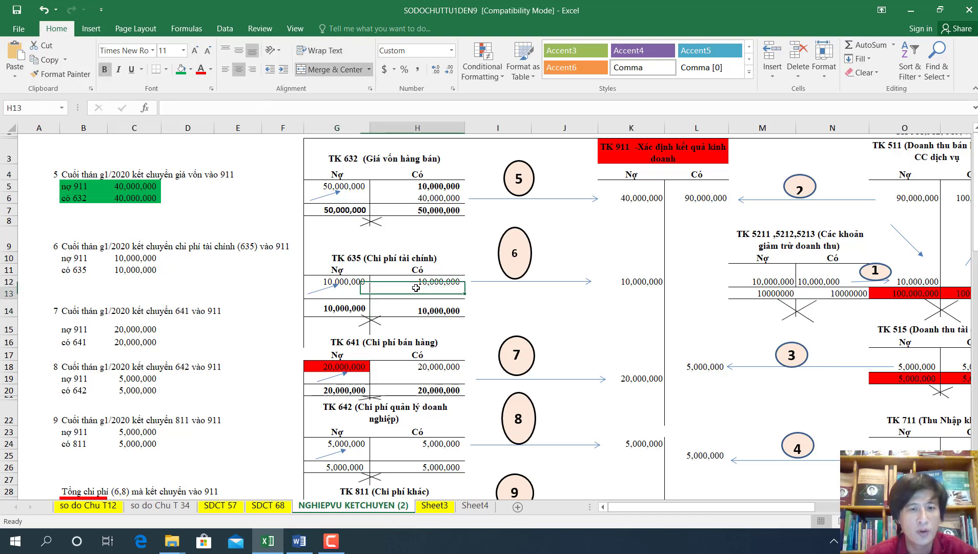
click(630, 282)
Fill the entry 6 lines (nợ 911 / có 635) in B10:C11 with green
click(75, 259)
drag(75, 259, 136, 269)
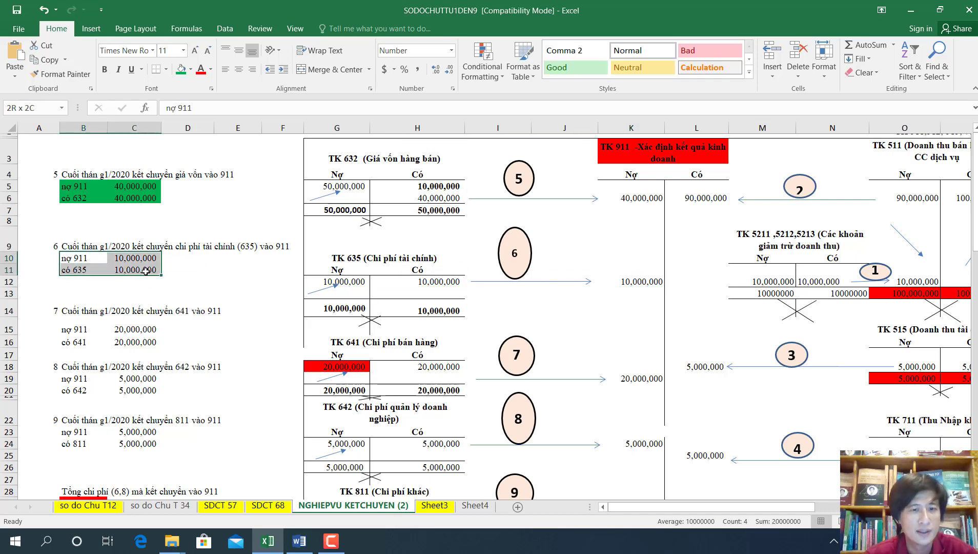
click(181, 69)
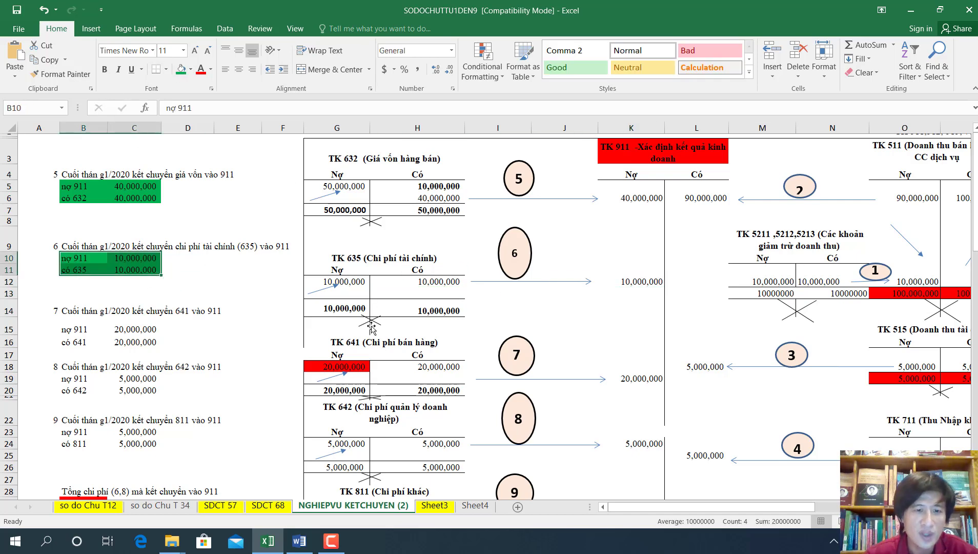
Trace the selling expense transfer from the debit and credit sides of TK 641 to the debit side of TK 911
scroll(368, 331, down, 1)
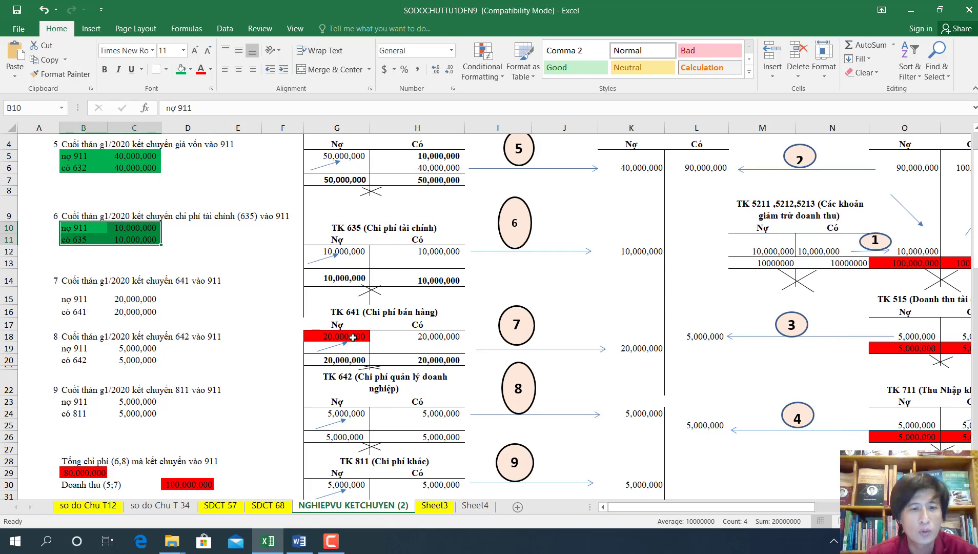
click(353, 338)
click(350, 365)
click(352, 360)
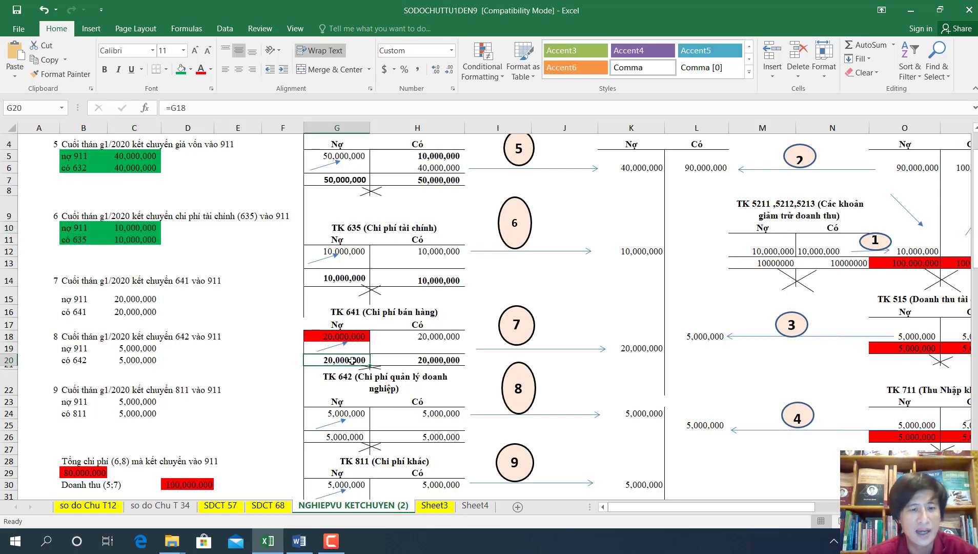
click(432, 338)
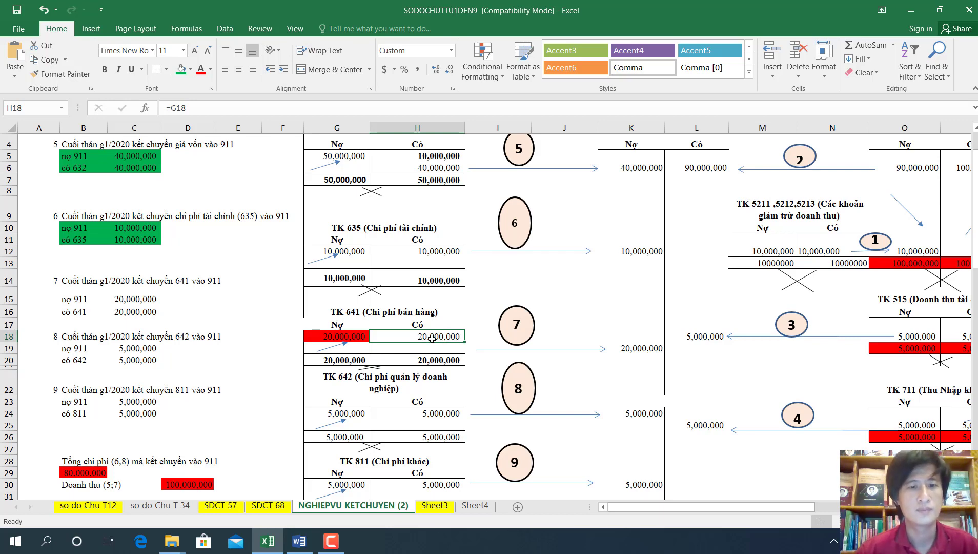
click(424, 314)
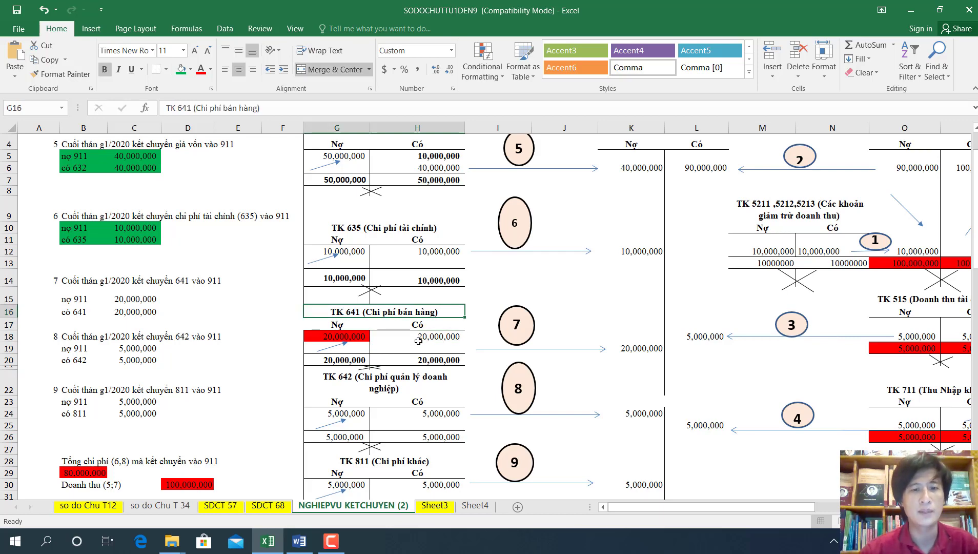
click(635, 340)
scroll(650, 328, up, 1)
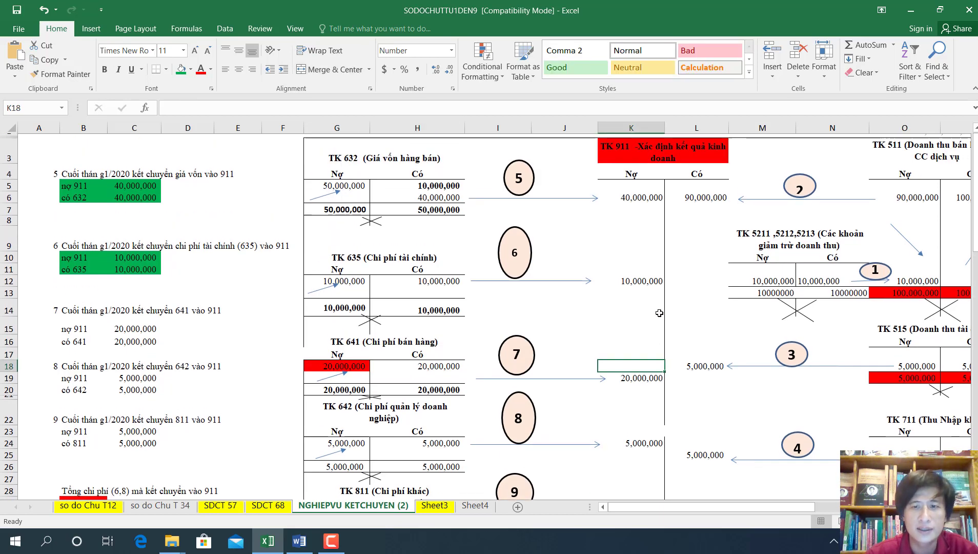
click(651, 176)
click(630, 376)
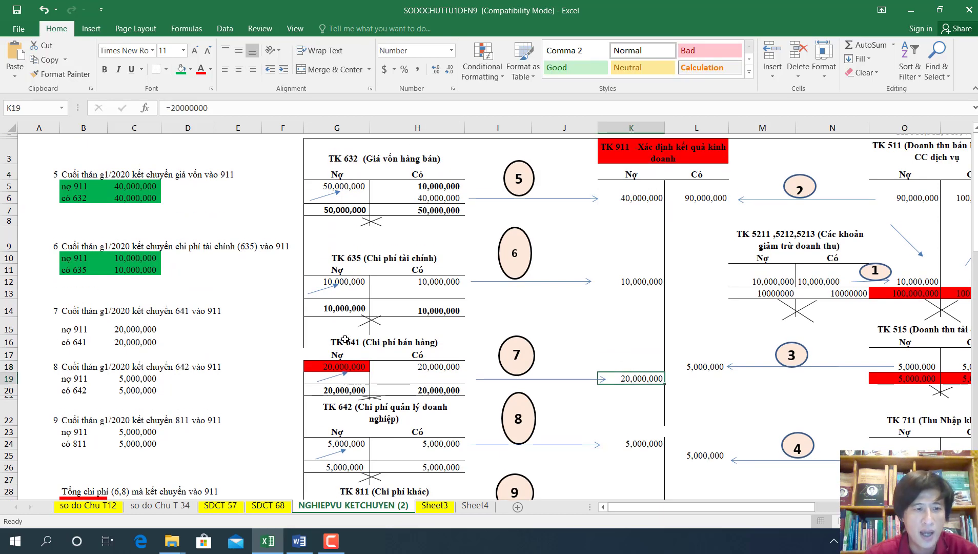
Fill the entry 7 lines (nợ 911 / có 641) in B15:C16 with green
drag(92, 328, 126, 336)
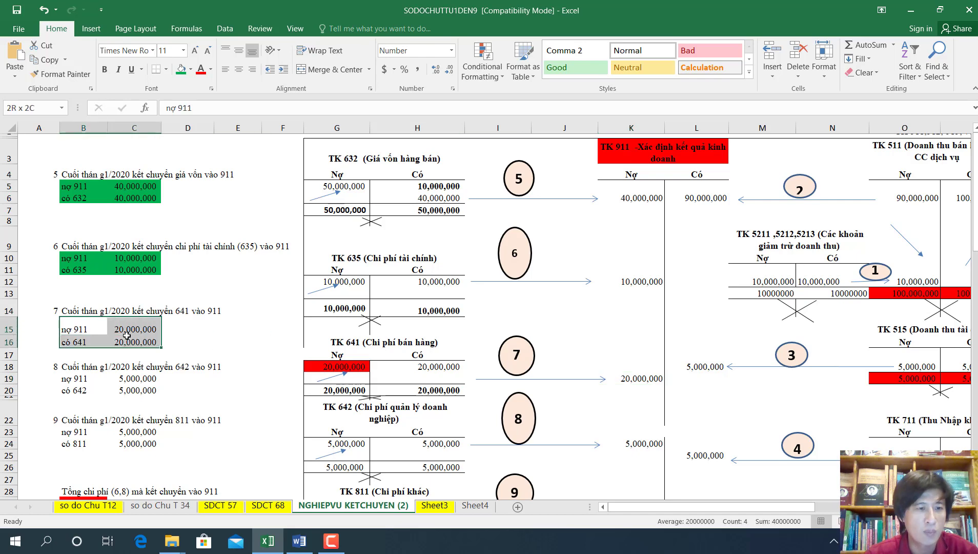
click(180, 68)
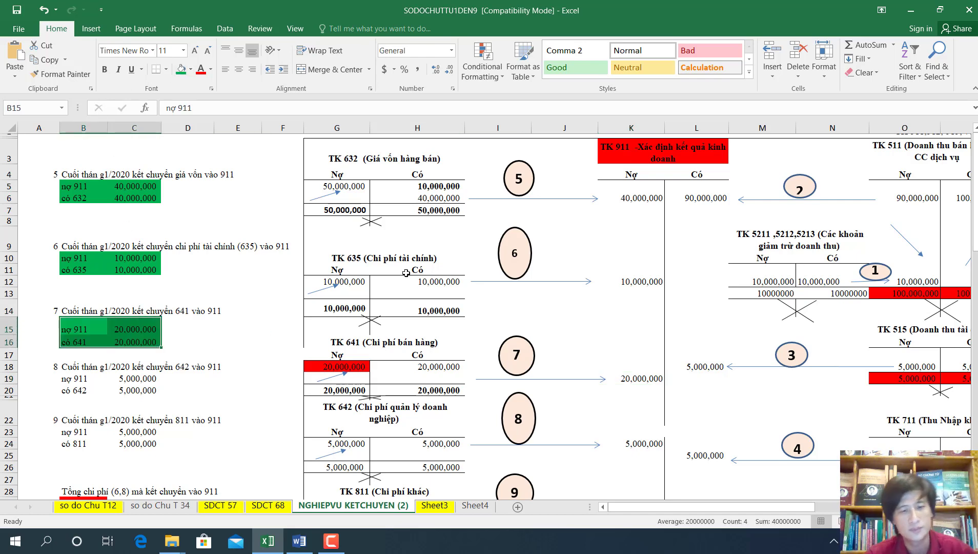
Review the debit and credit amounts of TK 642 together with the debit 911 and credit 642 lines of entry 8
scroll(430, 300, down, 1)
scroll(430, 300, down, 2)
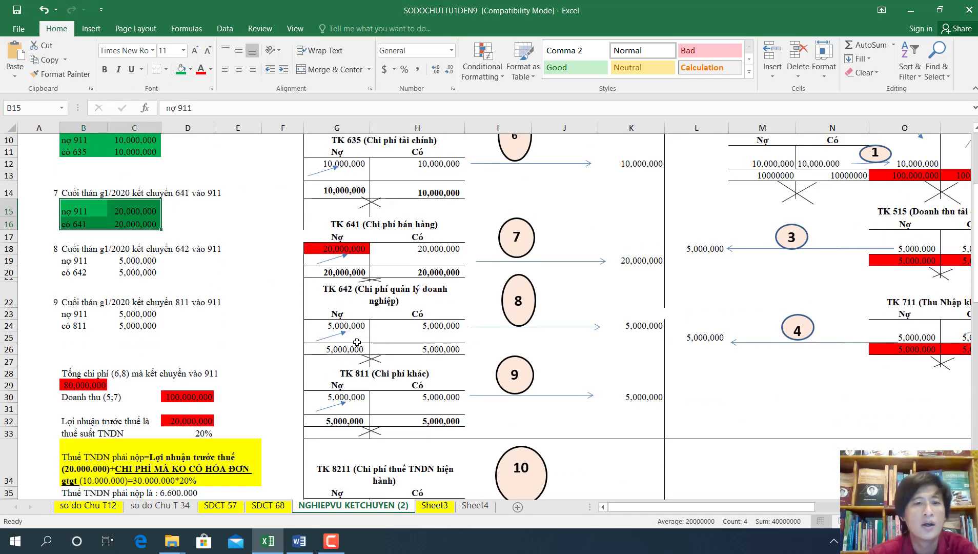
click(360, 326)
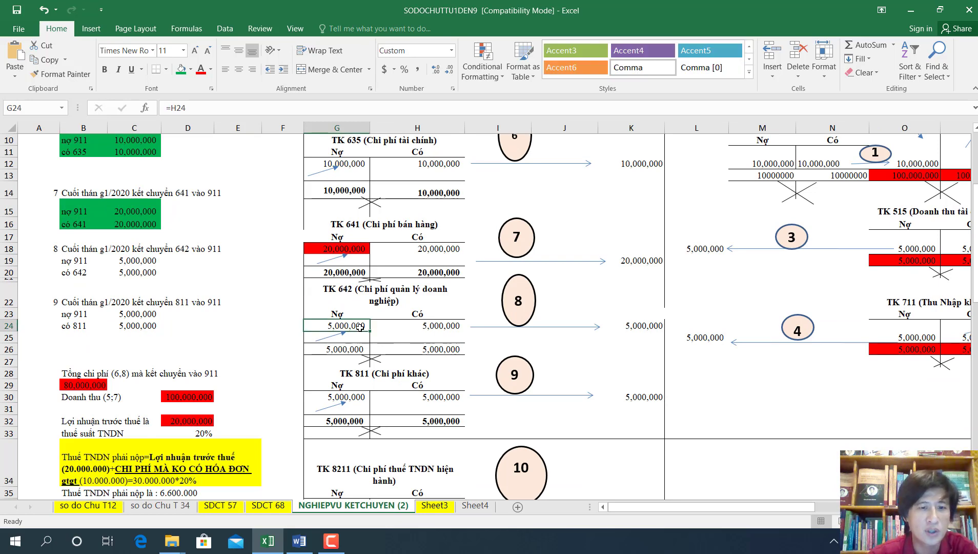
click(353, 349)
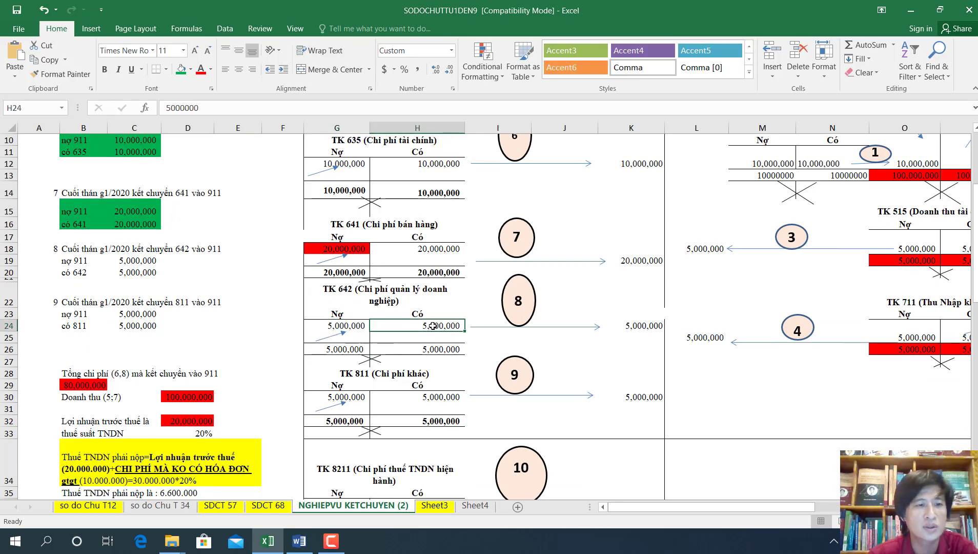
click(84, 275)
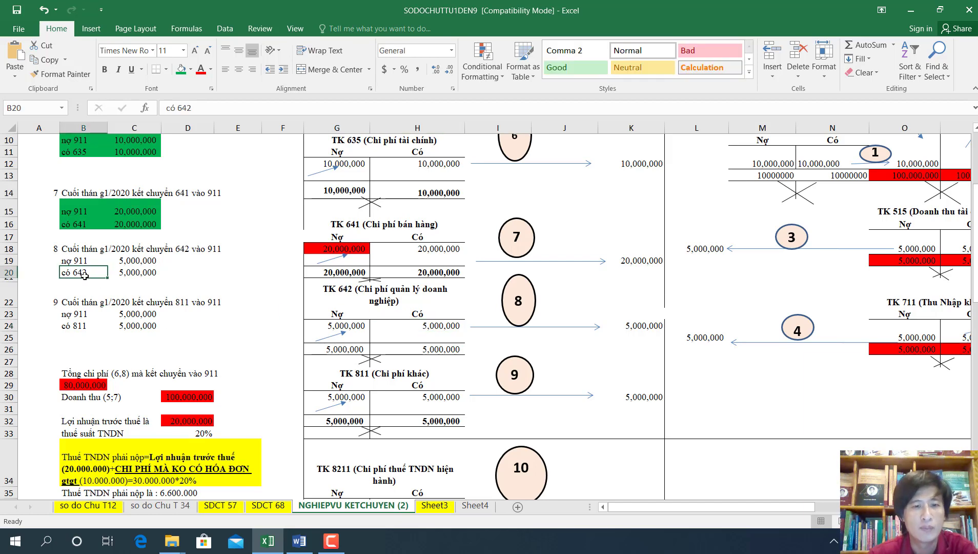
click(76, 262)
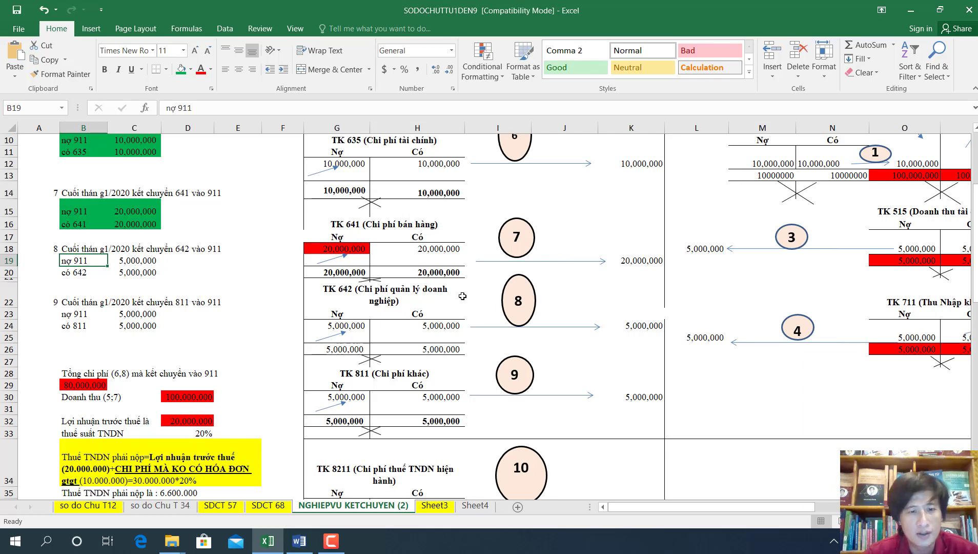
Trace the other expense transfer from TK 811 to its amount on the debit side of TK 911
scroll(462, 296, down, 2)
click(362, 292)
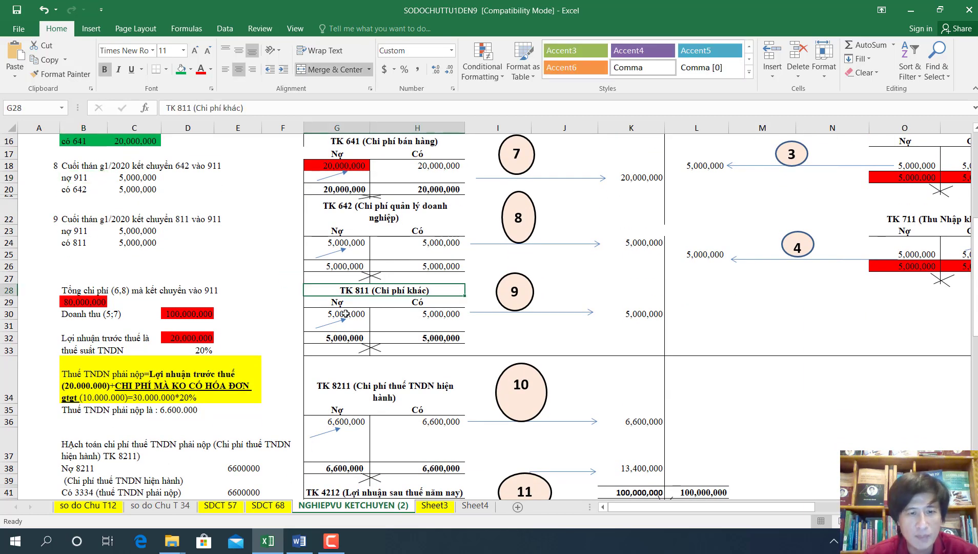
click(441, 322)
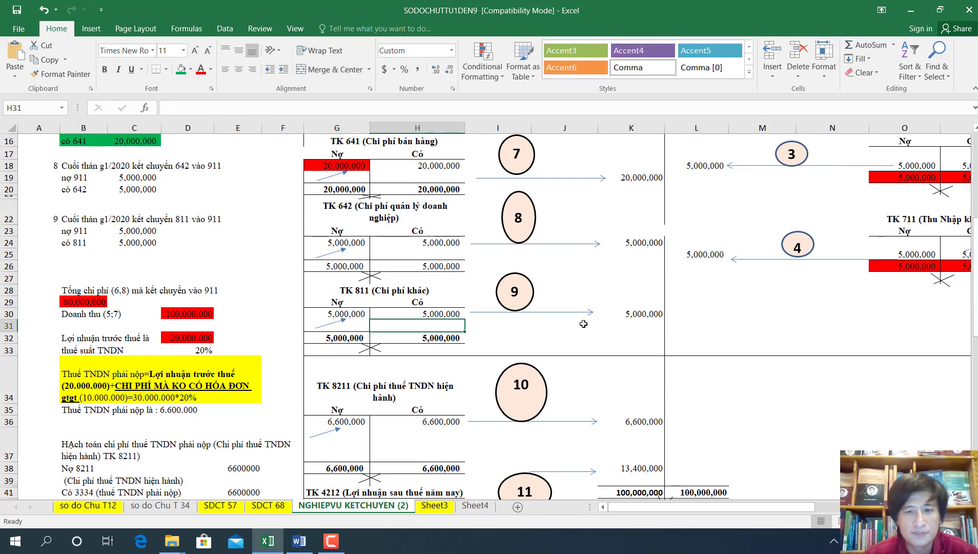
click(641, 313)
Fill the TK 8211 (Chi phí thuế TNDN hiện hành) heading and its Nợ/Có row in G34:H35 with green
scroll(509, 347, down, 1)
drag(328, 350, 421, 372)
click(181, 69)
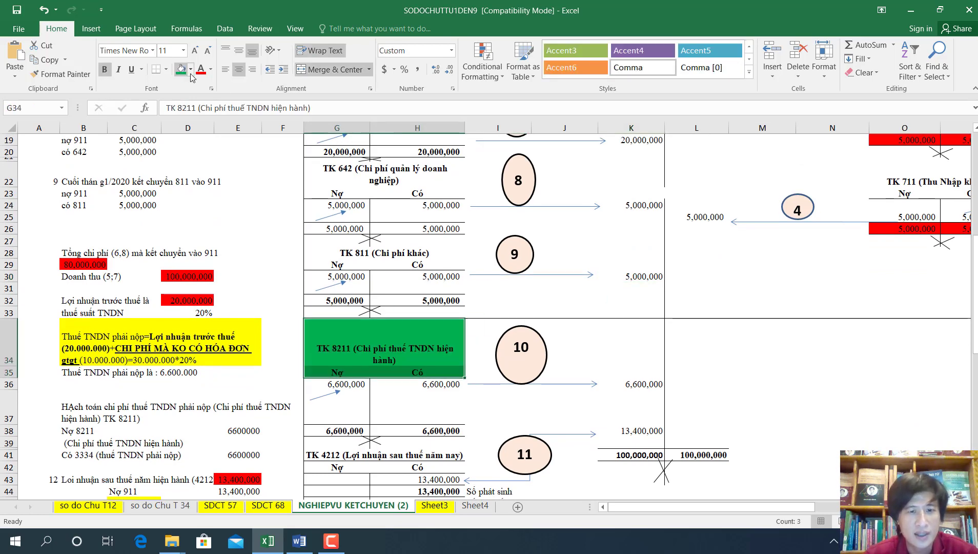
click(329, 342)
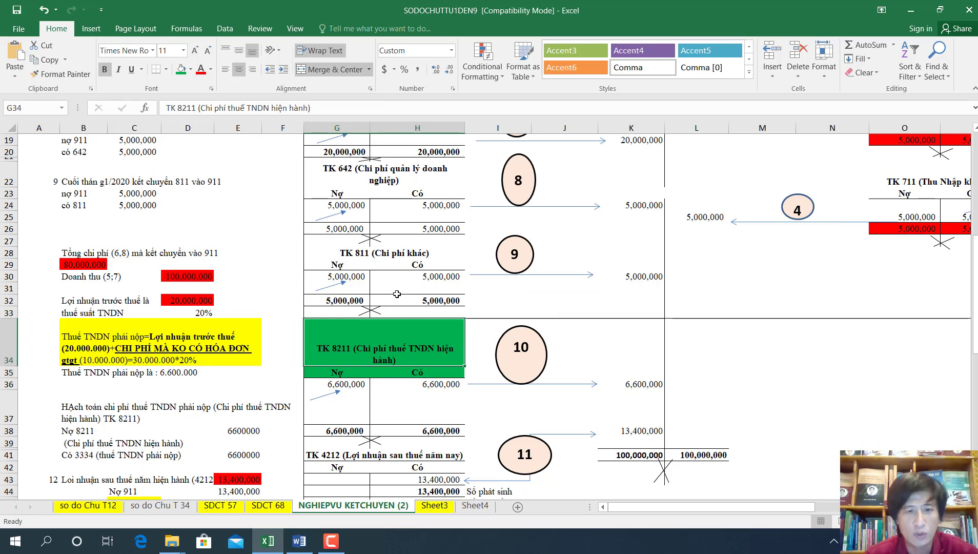
Go through the headings of the expense accounts transferred to TK 911: TK 632, 635, 641, 642 and 811
scroll(398, 263, up, 5)
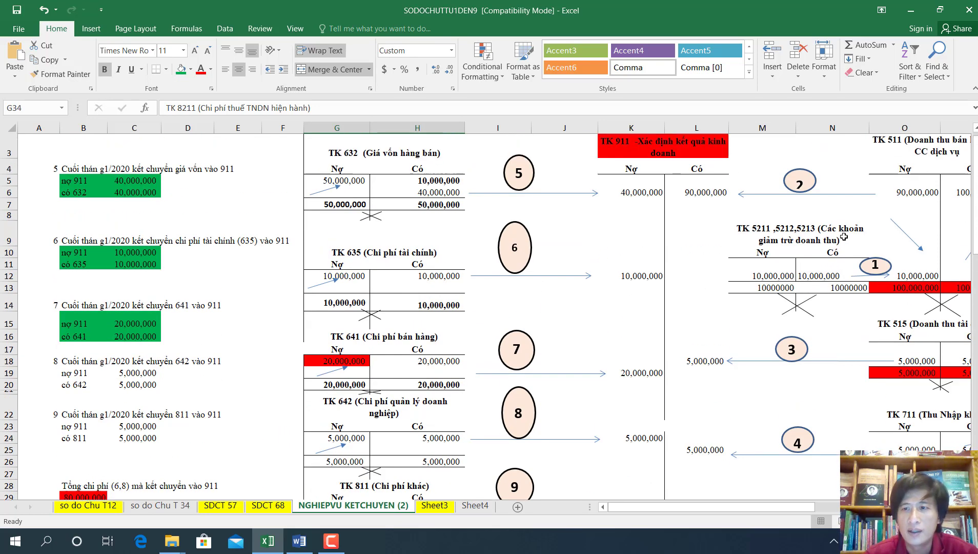
click(355, 159)
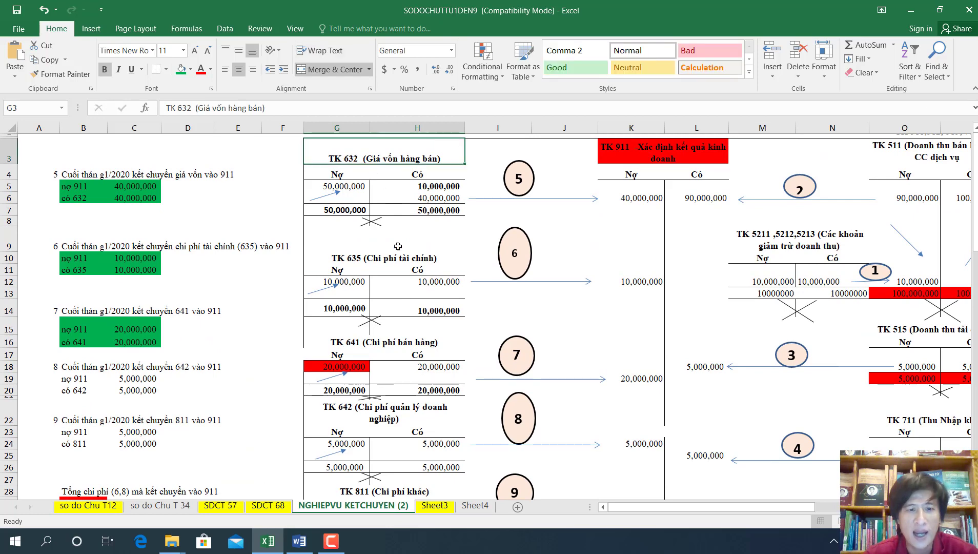
click(361, 255)
click(353, 337)
click(347, 408)
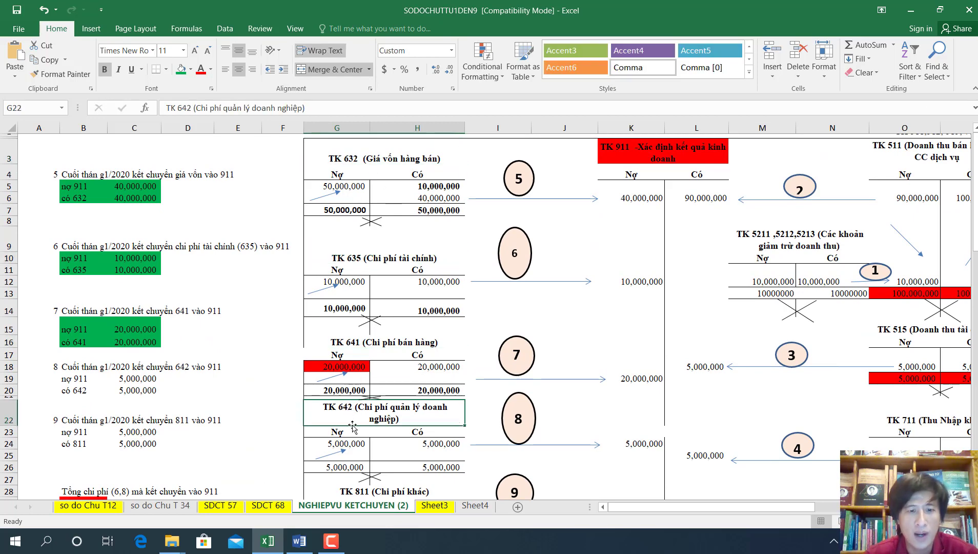
scroll(378, 446, down, 2)
click(361, 421)
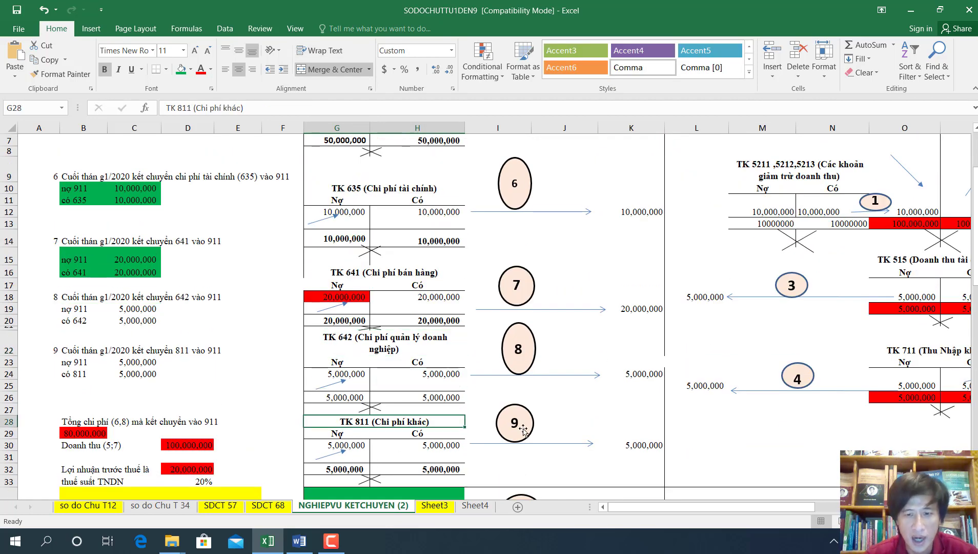
Select the expense amounts K6, K12, K19, K24 and K30 on the debit side of TK 911 and compare their sum with total expenses in B29
drag(638, 446, 499, 321)
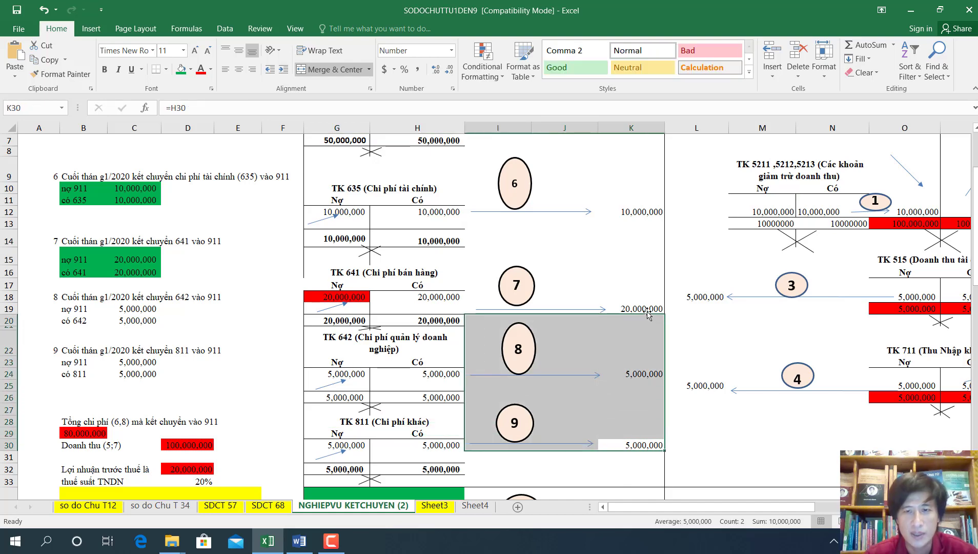
scroll(647, 306, up, 2)
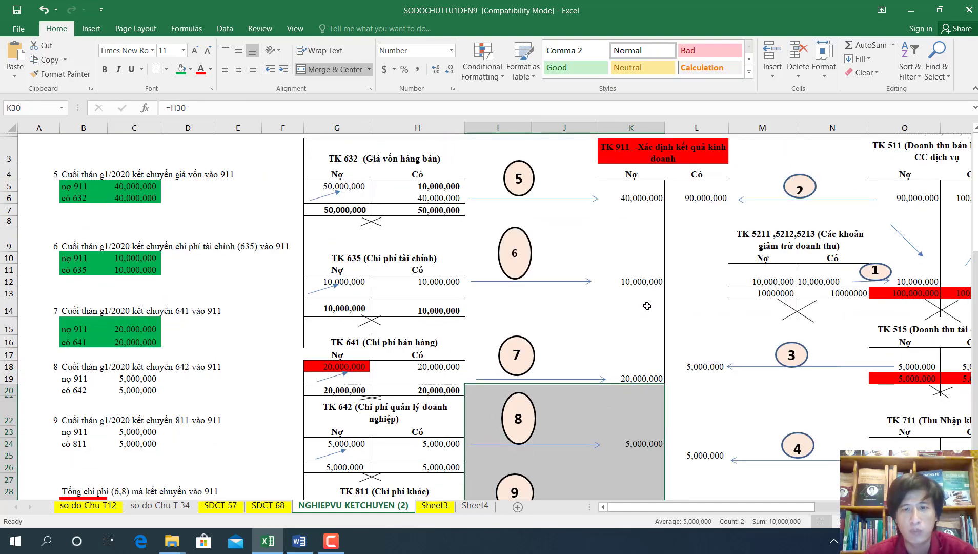
click(634, 198)
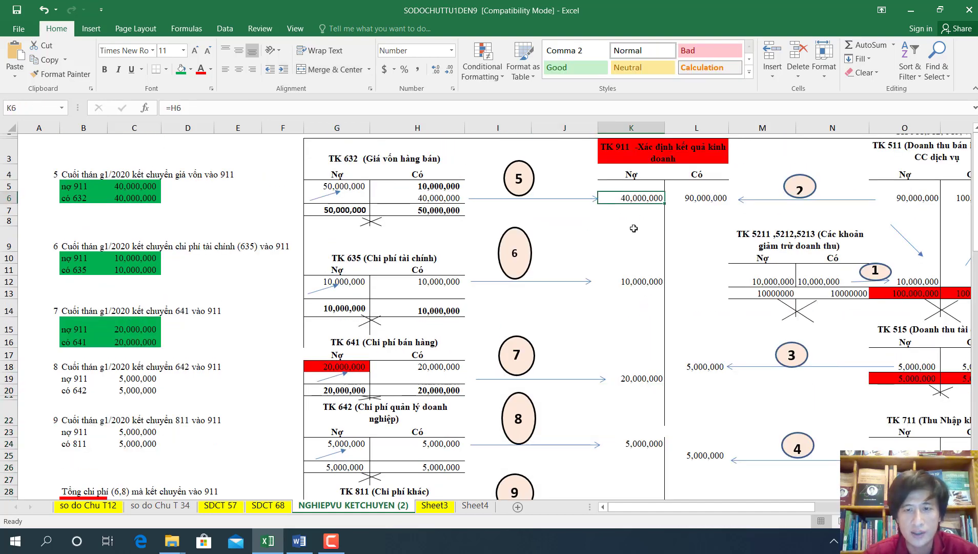
ctrl+click(633, 289)
ctrl+click(654, 279)
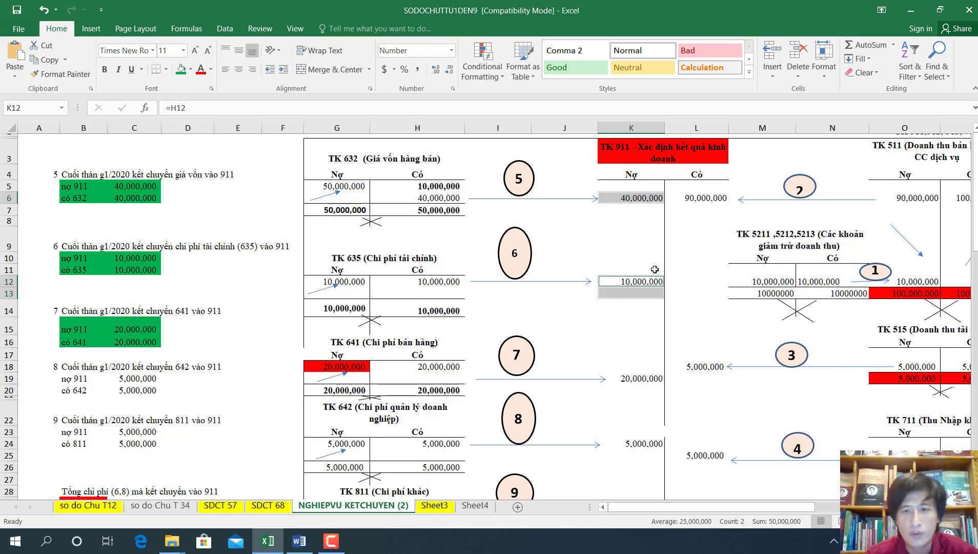
scroll(654, 269, down, 1)
ctrl+click(634, 348)
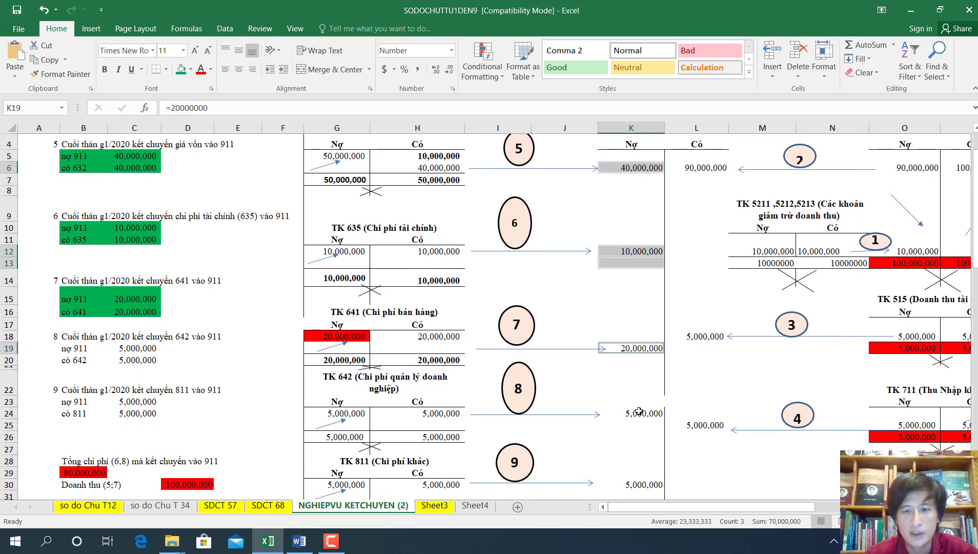
ctrl+click(639, 413)
scroll(676, 385, down, 3)
ctrl+click(650, 367)
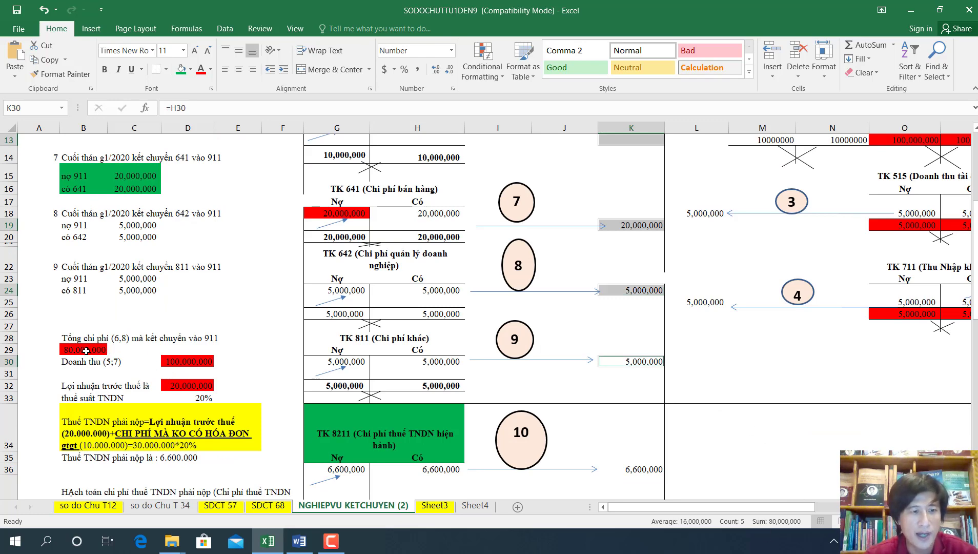
click(85, 350)
Select the credit amounts L6, L18 and L25 of TK 911 and compare their sum with the revenue (Doanh thu) line in row 30
scroll(671, 301, up, 4)
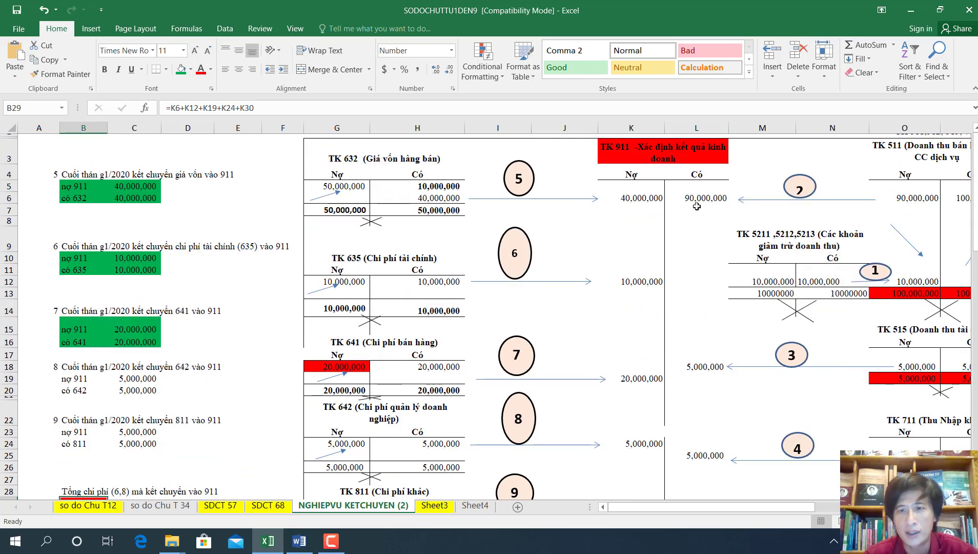
click(697, 198)
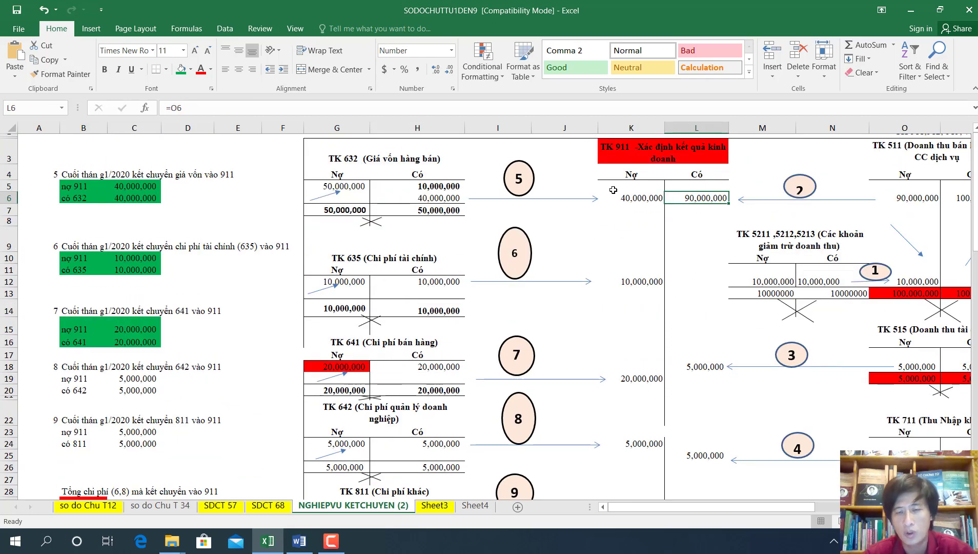
ctrl+click(705, 368)
ctrl+click(698, 455)
scroll(721, 431, down, 3)
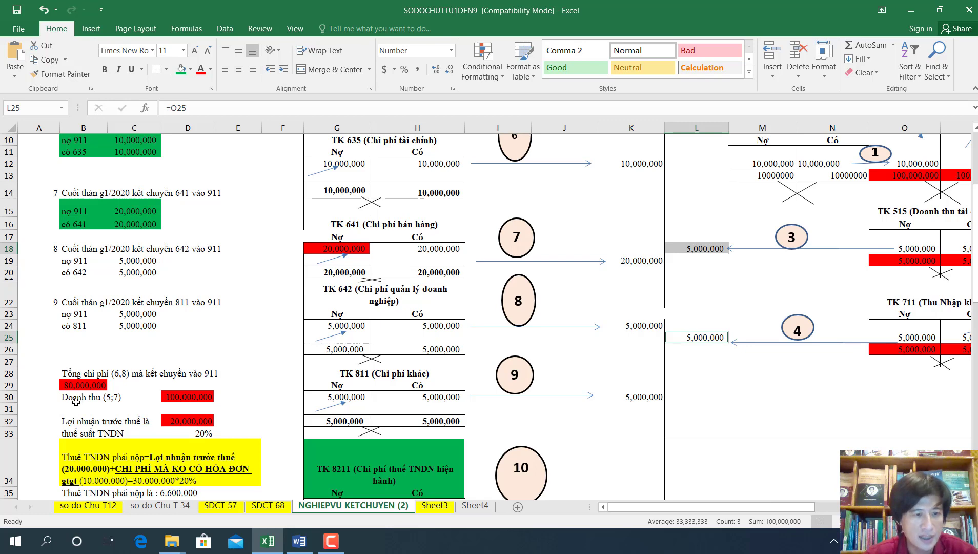
click(76, 402)
click(174, 406)
Check the pre-tax profit formula in D32 against the total expenses in B29 and the revenue in D30
click(64, 385)
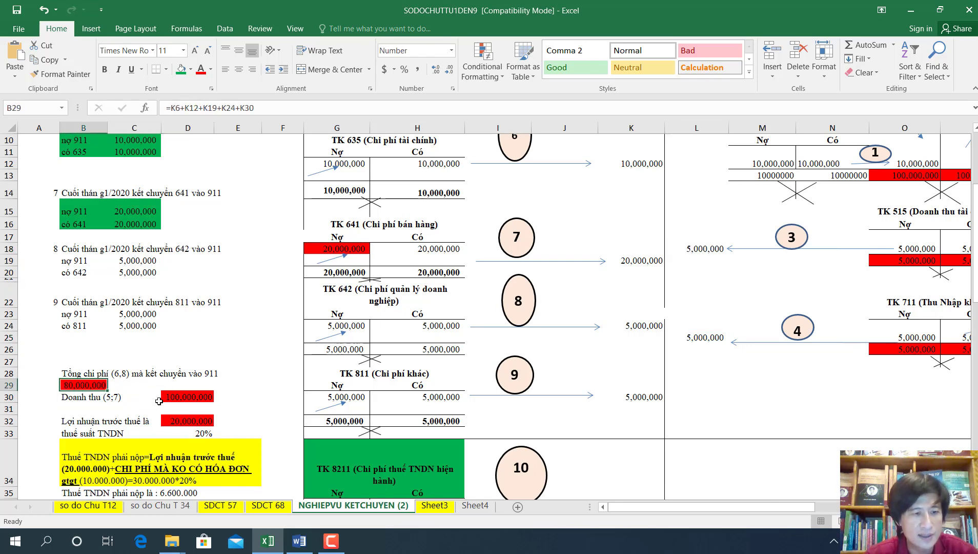
click(174, 395)
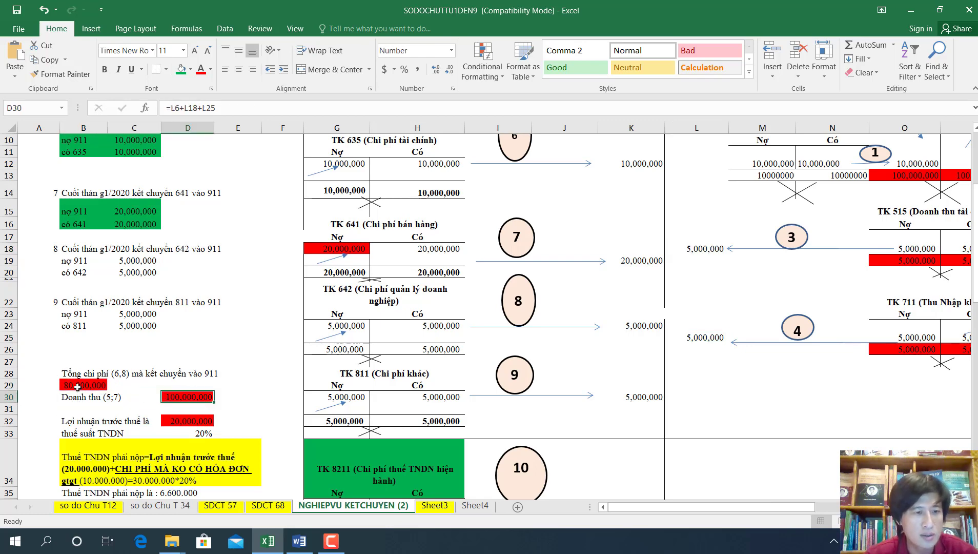
click(77, 387)
click(198, 419)
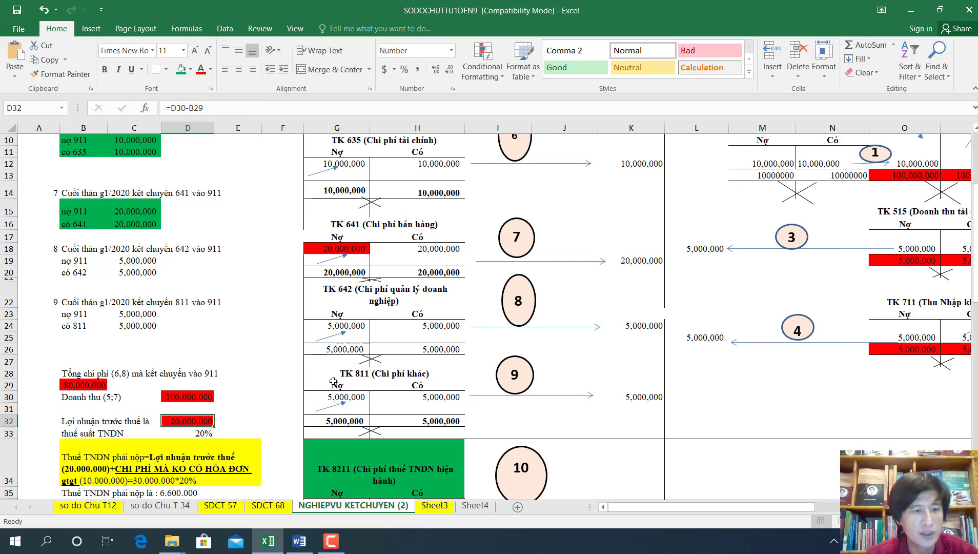
Review the corporate income tax rate (thuế suất TNDN) in D33 and its label
scroll(333, 381, down, 2)
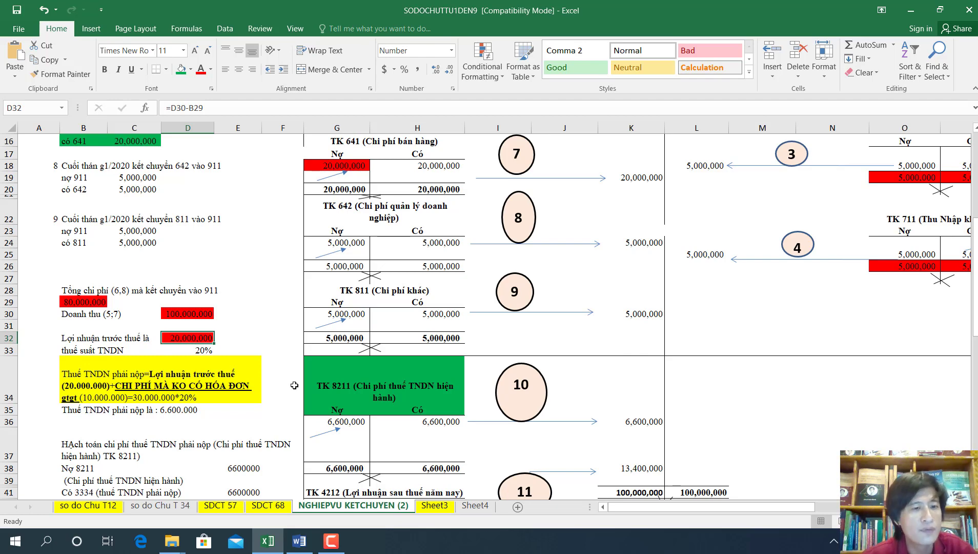
click(182, 351)
click(82, 352)
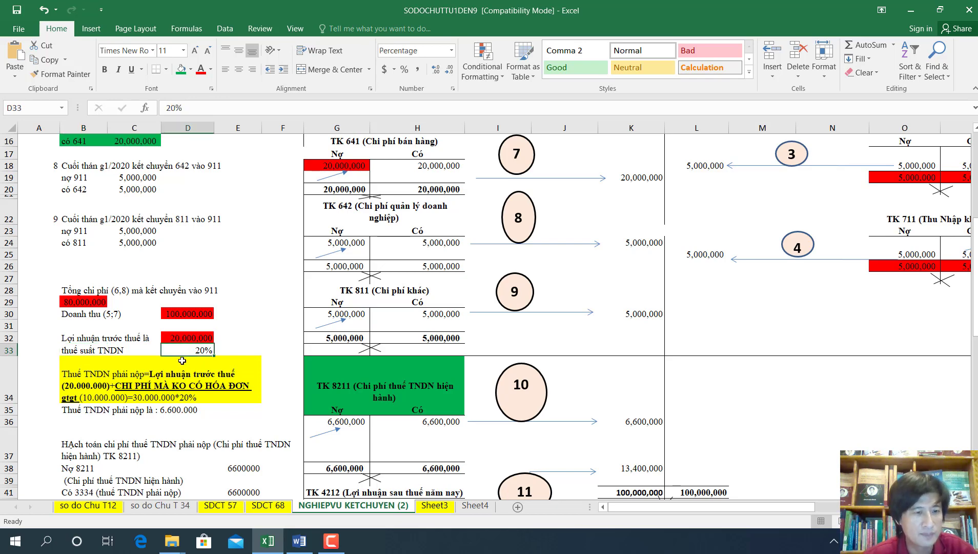
Add outside borders around the yellow corporate income tax formula note in B34
click(102, 385)
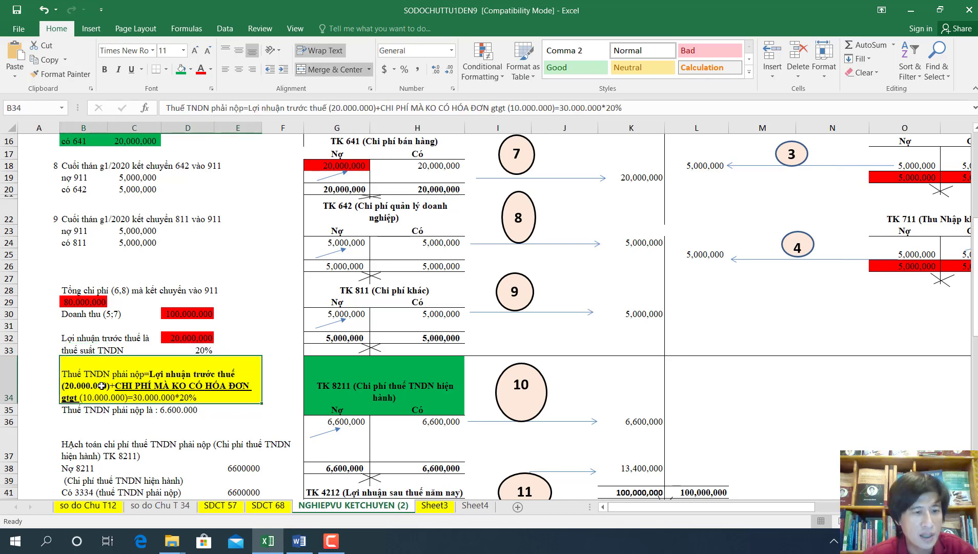
click(167, 73)
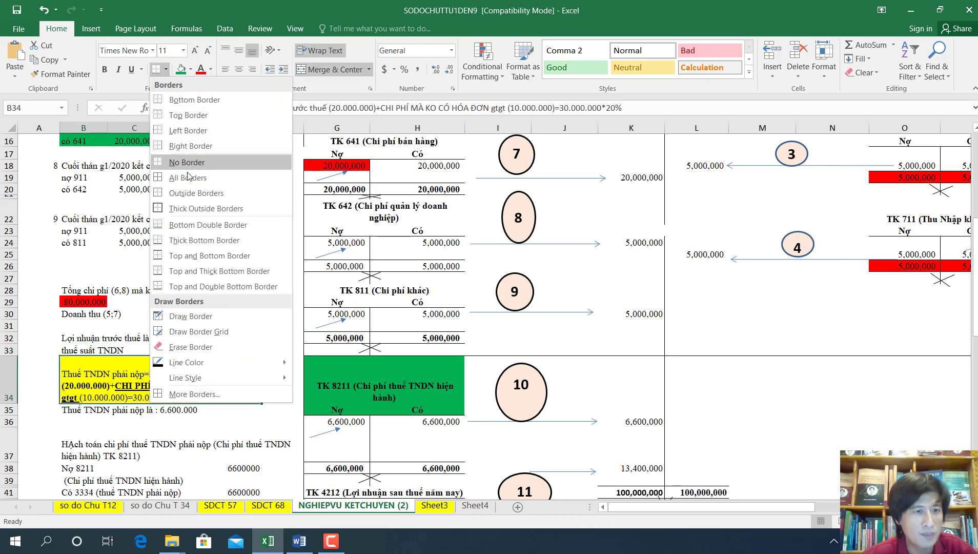
click(186, 197)
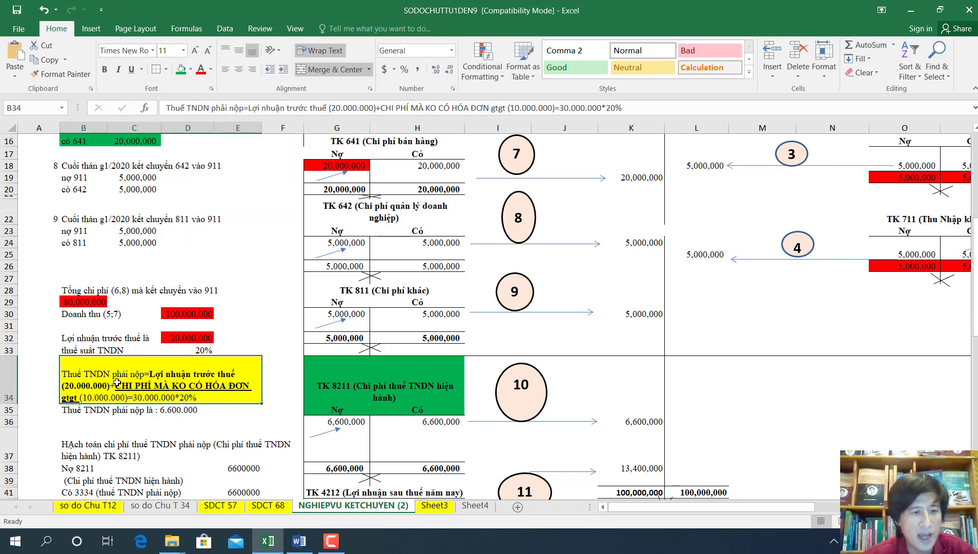
Review pre-tax profit in D32 and highlight the pre-tax profit plus uninvoiced expense terms in the tax formula in B34
click(174, 336)
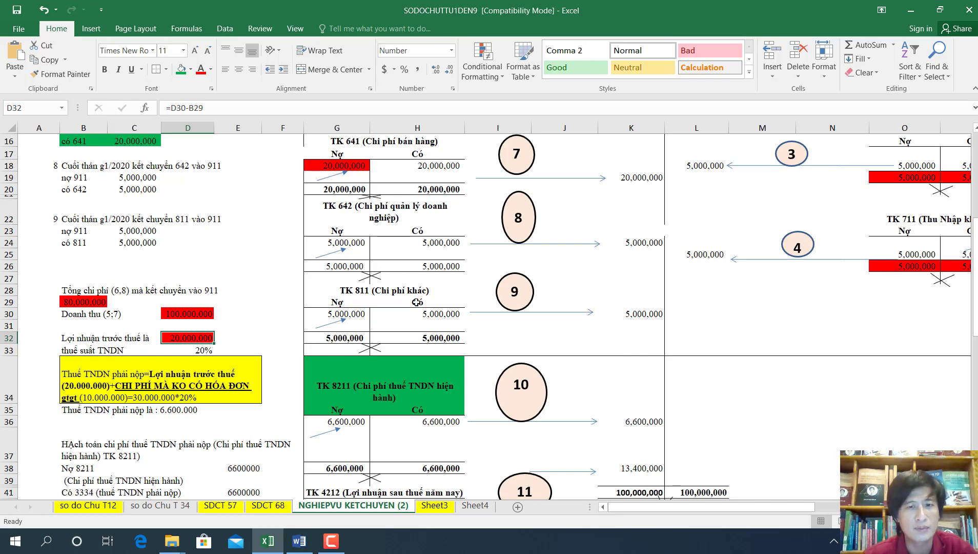
scroll(416, 303, up, 2)
click(193, 456)
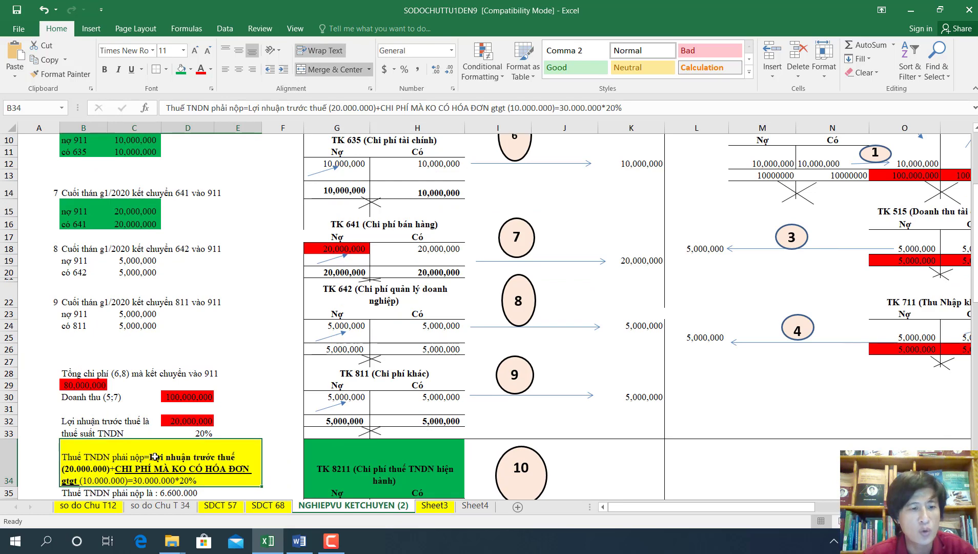
double_click(150, 456)
drag(149, 456, 99, 480)
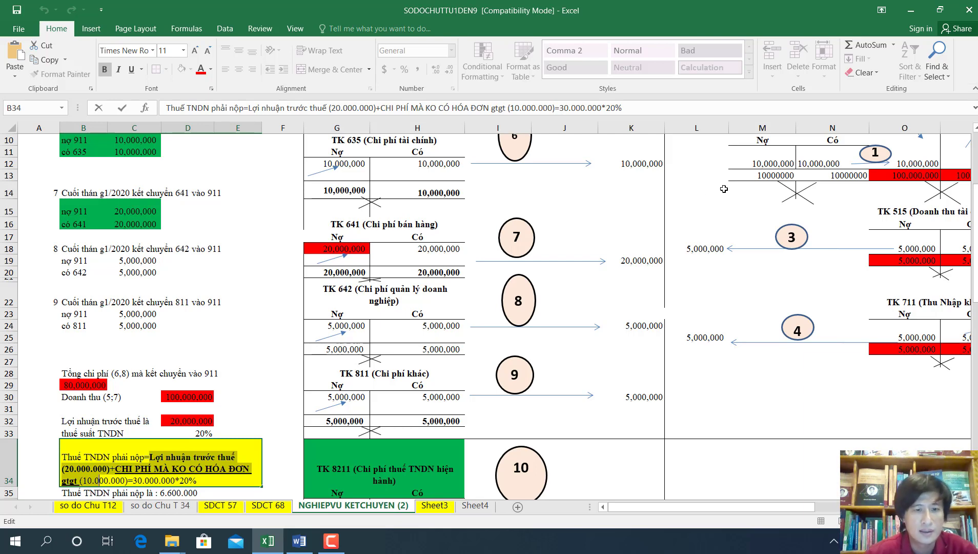
click(258, 310)
Examine the TK 641 (Chi phí bán hàng) heading and its debit amount G18 and credit amount H18
click(346, 224)
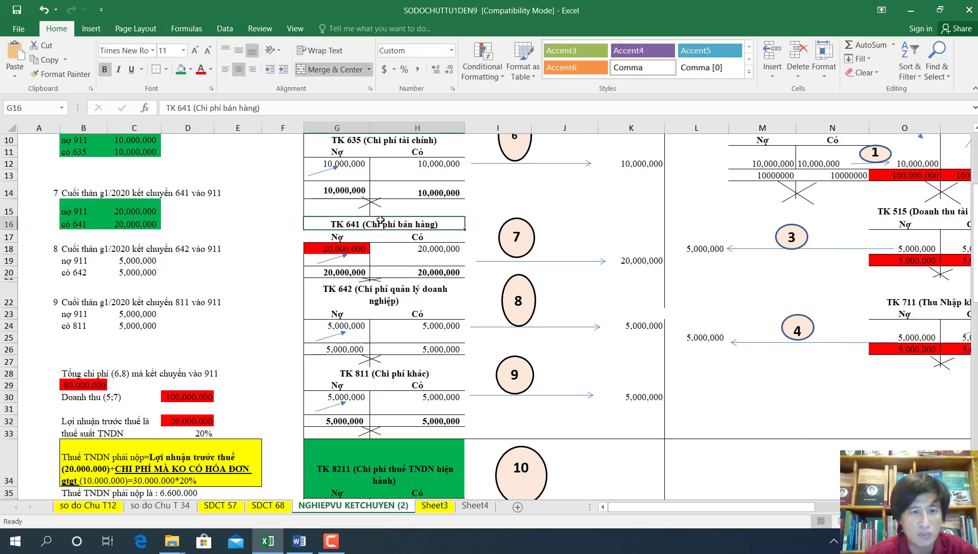
click(349, 249)
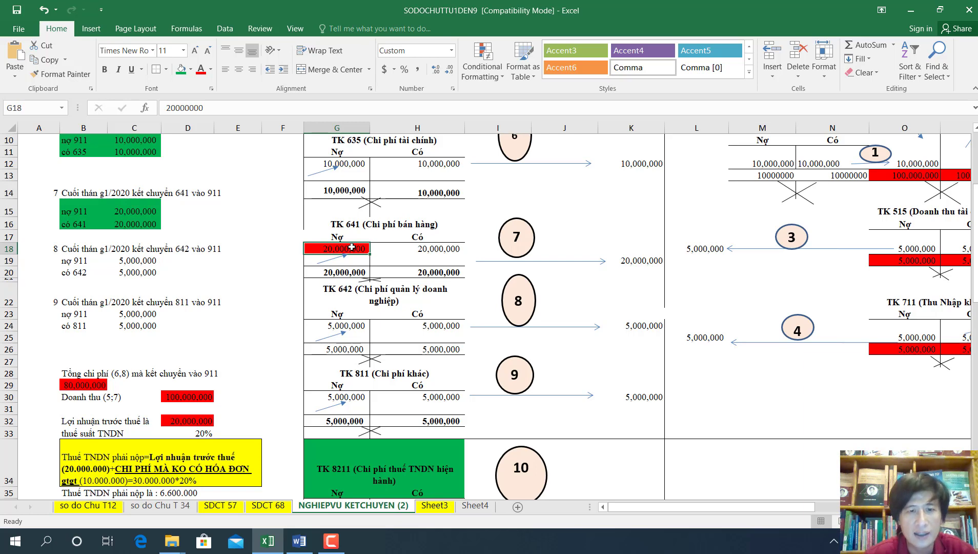
click(418, 259)
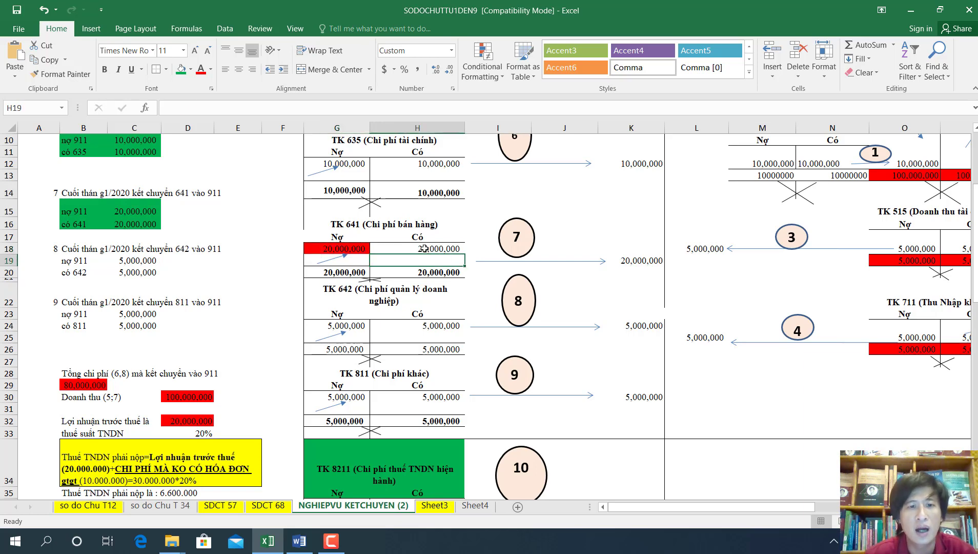
click(424, 249)
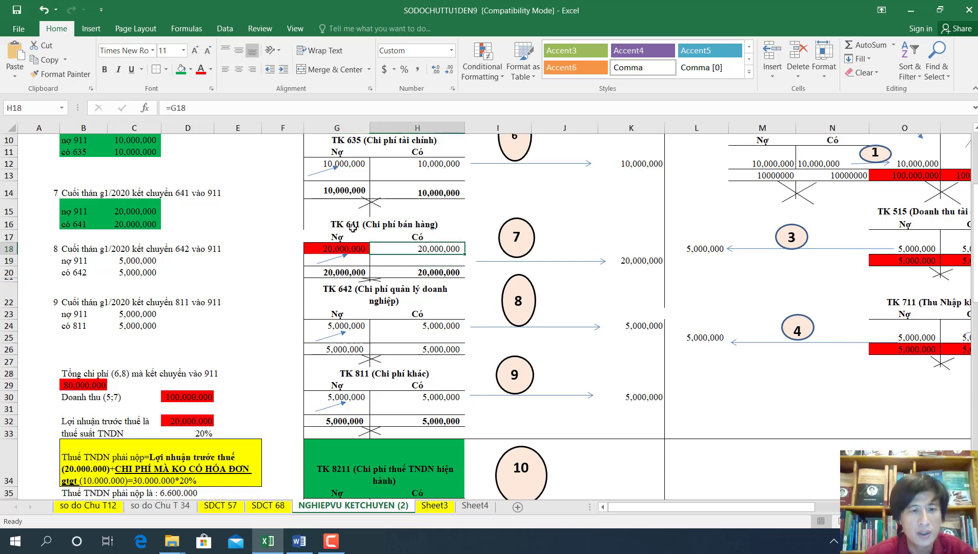
Highlight only the "Lợi nhuận trước thuế (20.000.000)" term in the tax formula text of B34
scroll(353, 228, down, 3)
double_click(206, 335)
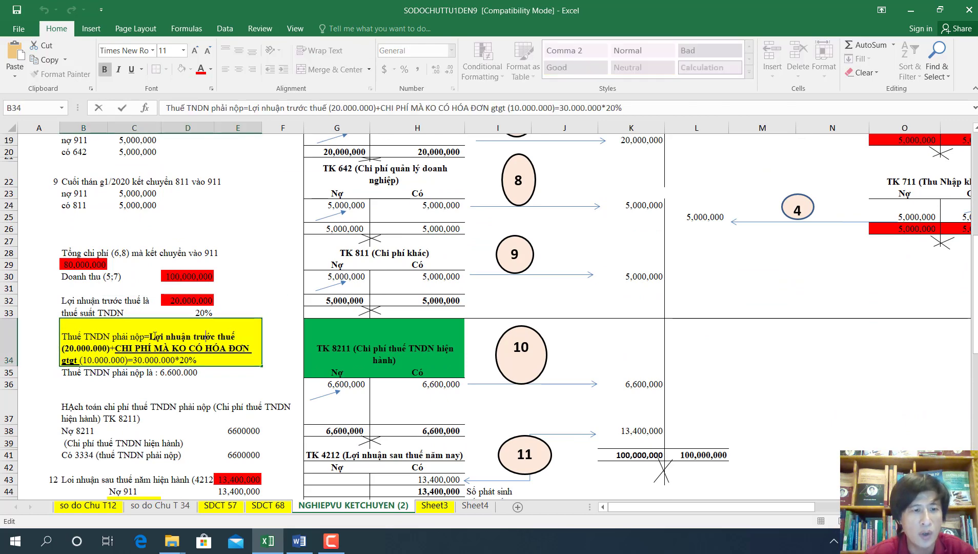
drag(149, 336, 107, 349)
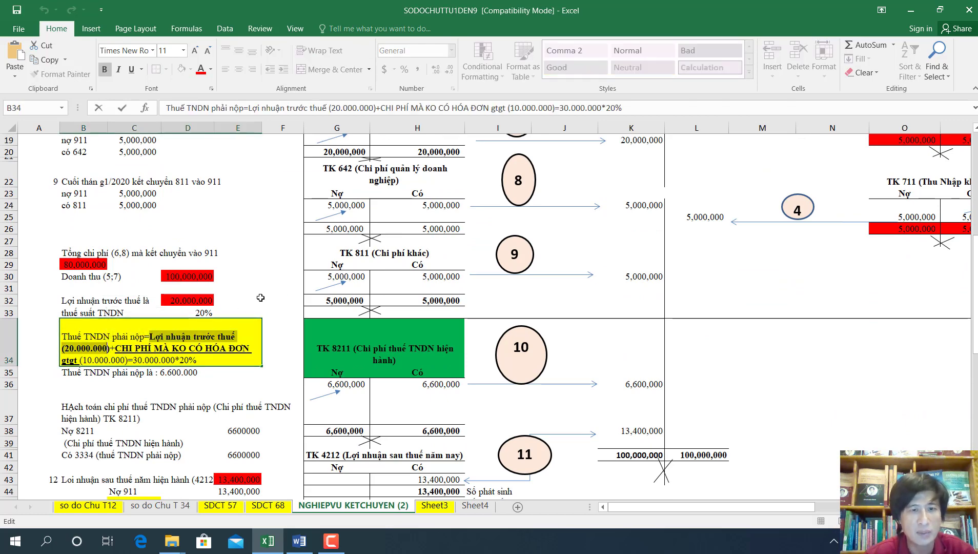
Review the selling expense in G18 and highlight the uninvoiced expense term (10.000.000) in the B34 tax formula
scroll(261, 298, up, 1)
click(320, 166)
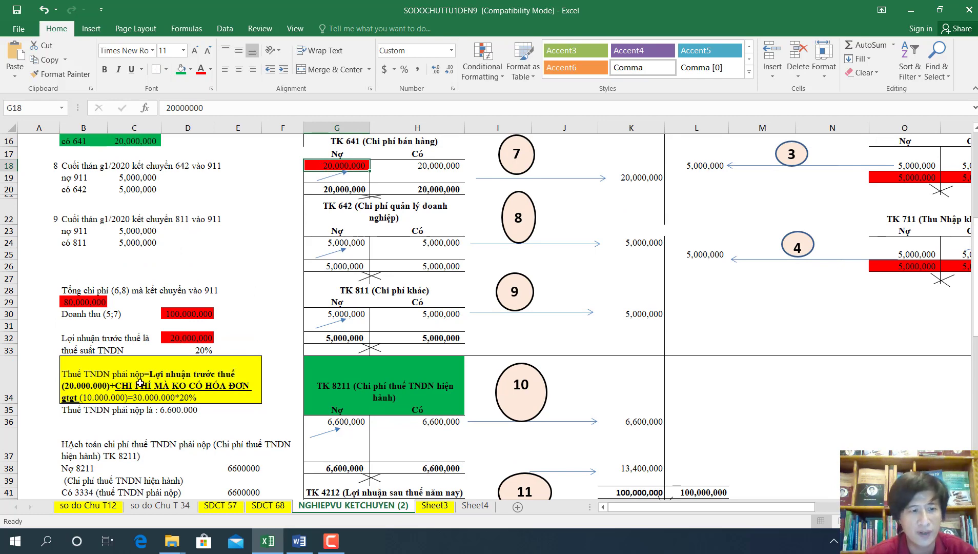
click(118, 381)
double_click(118, 382)
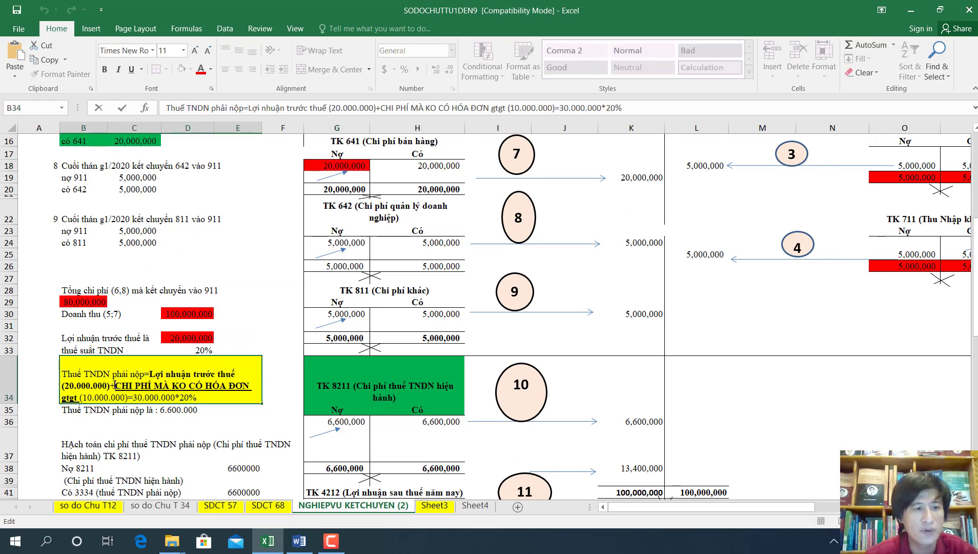
mouse_move(114, 385)
mouse_down()
mouse_move(154, 386)
mouse_move(128, 398)
mouse_up()
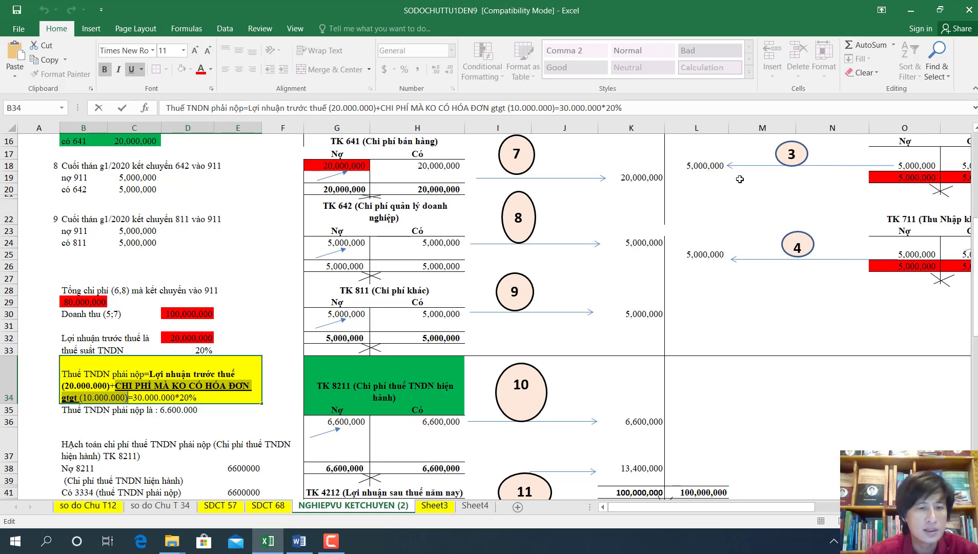
click(275, 310)
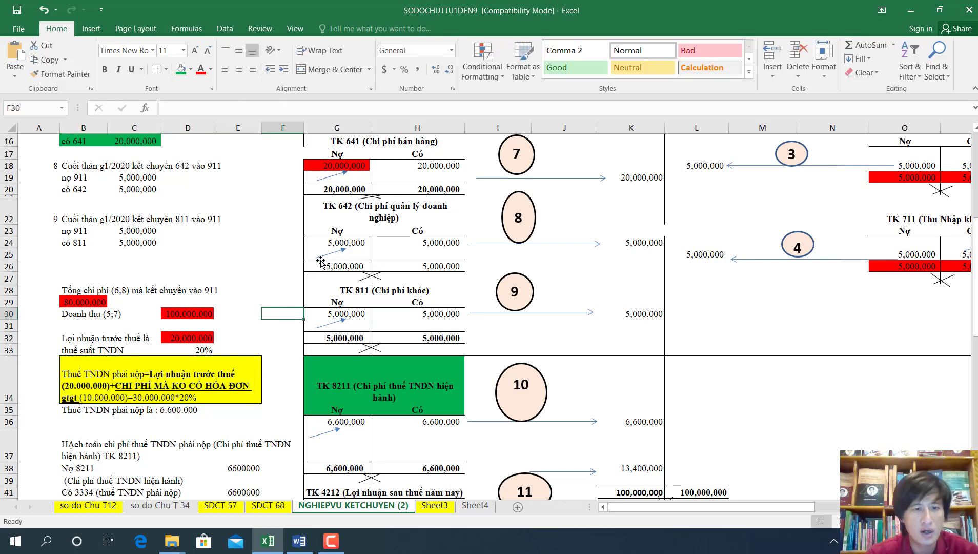
Compare the TK 641 debit amount in G18 and the pre-tax profit in D32 with the tax calculation in B34
click(360, 166)
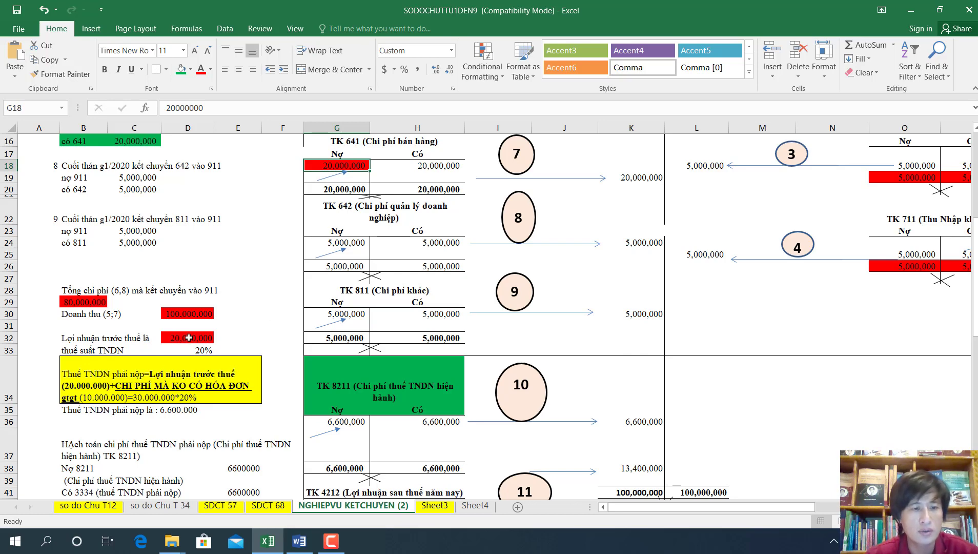
click(188, 338)
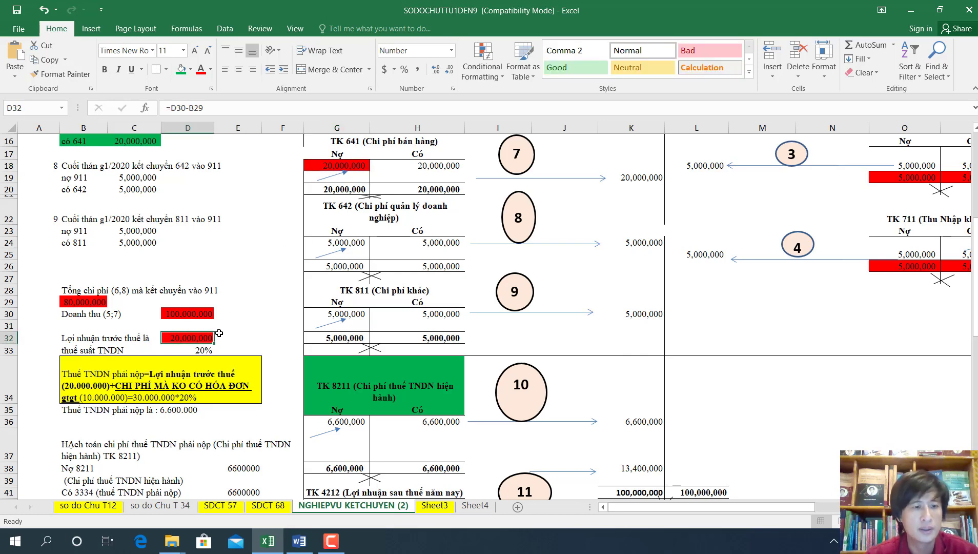
click(142, 400)
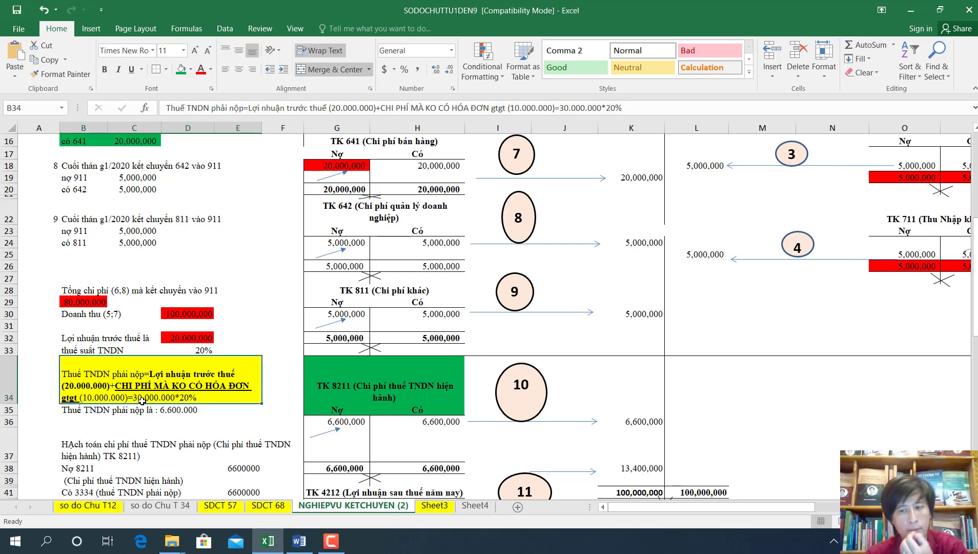
double_click(197, 396)
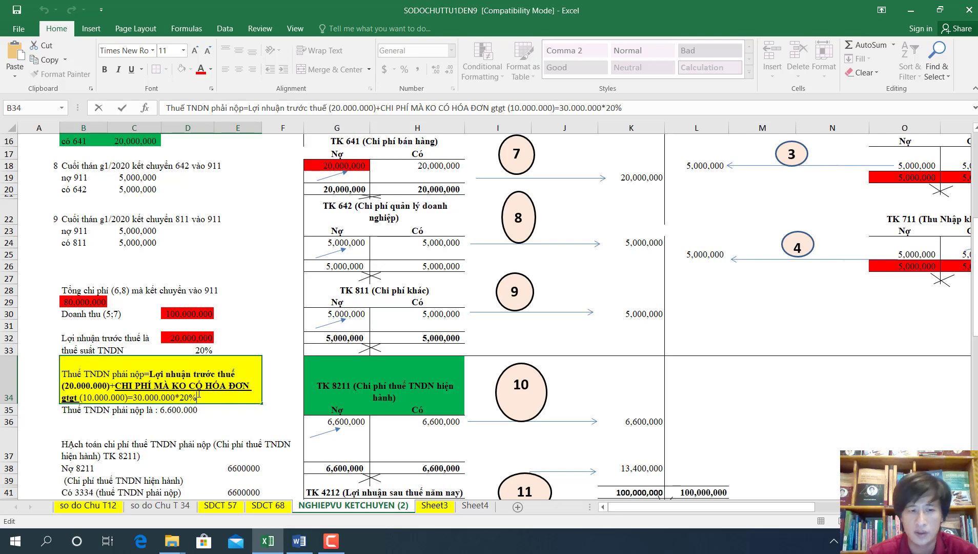
Insert "(TK 3334)" before the colon in the tax payable line in B35
click(105, 413)
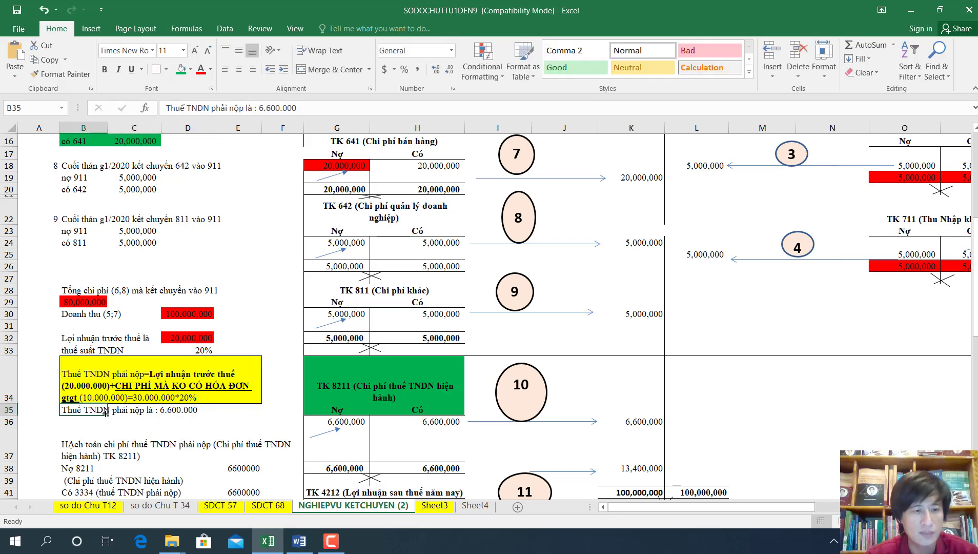
double_click(158, 412)
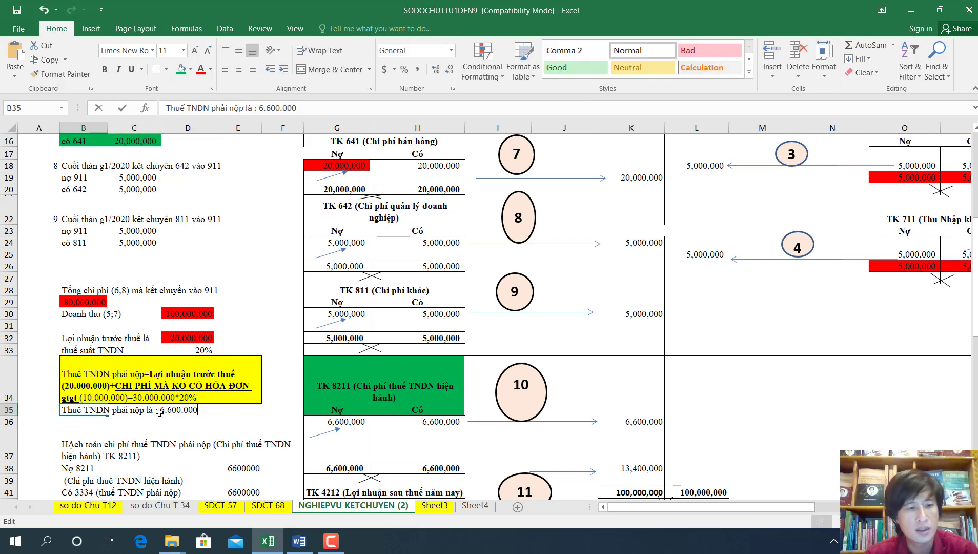
text((TK 333)
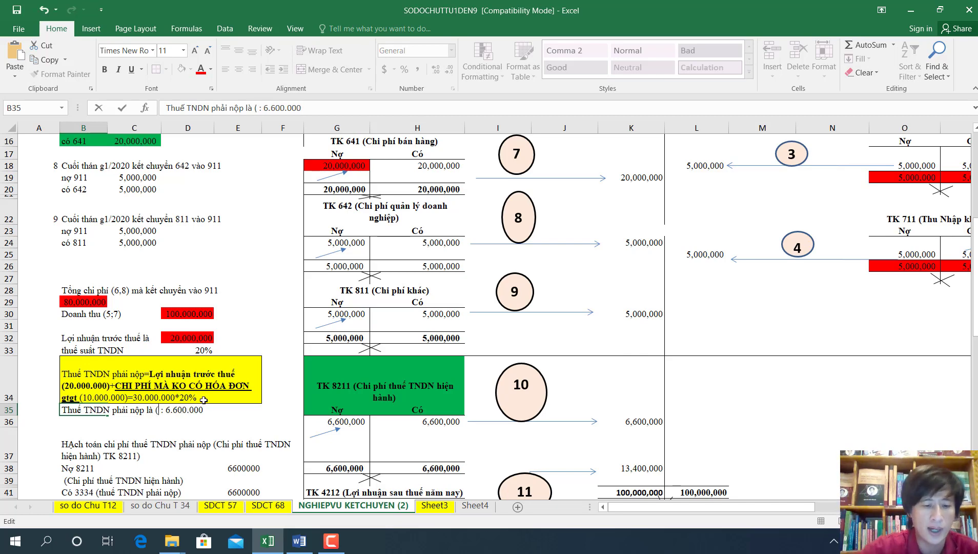
text(4))
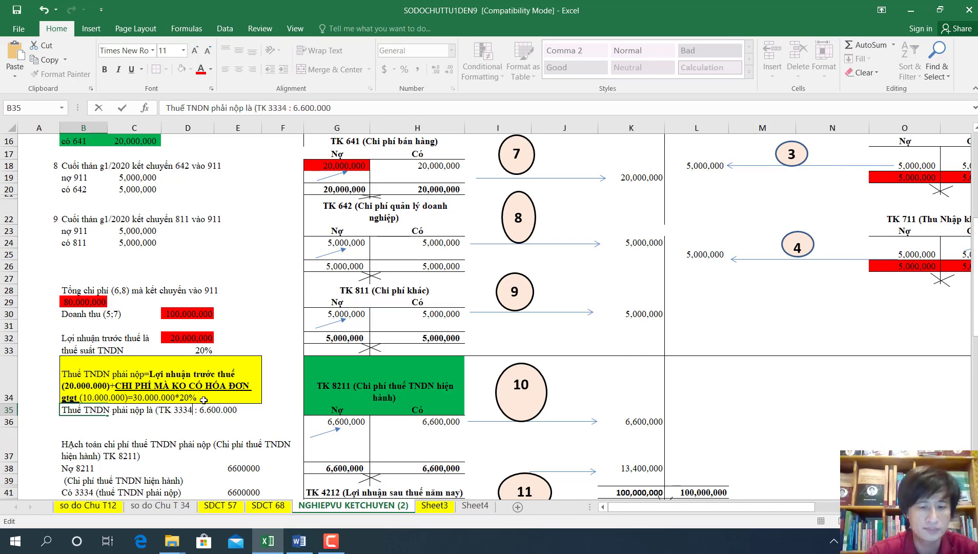
key(Return)
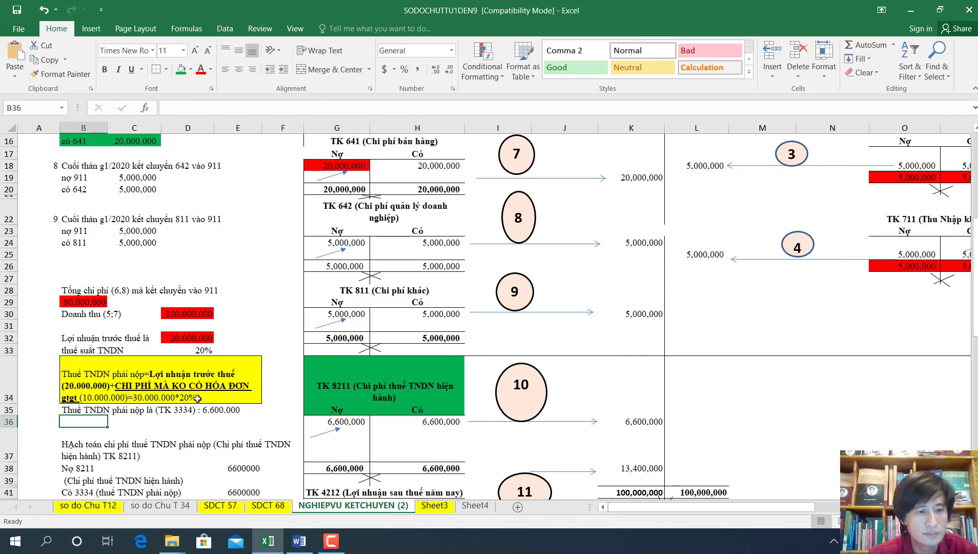
Check the tax rate in the B34 formula against the tax payable line in B35
double_click(200, 397)
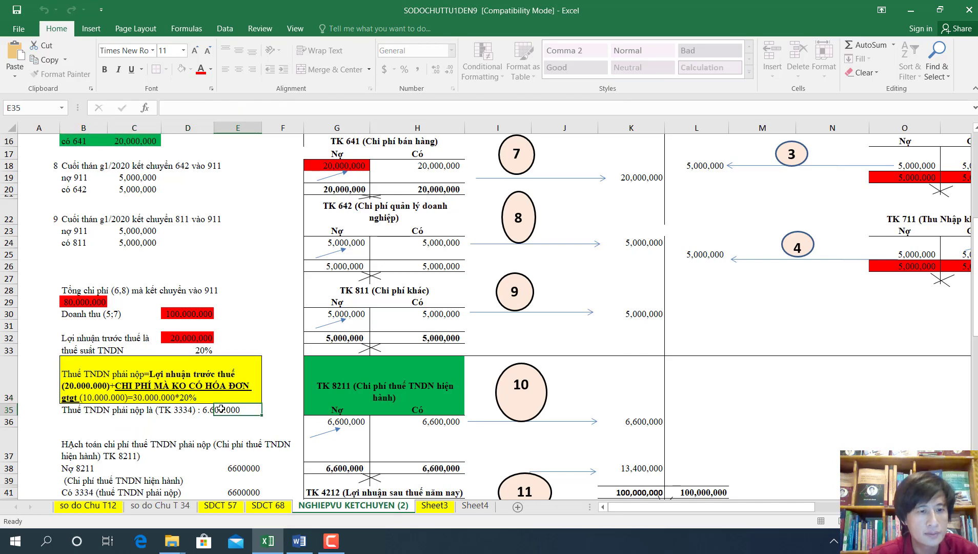
click(219, 410)
click(97, 410)
key(F2)
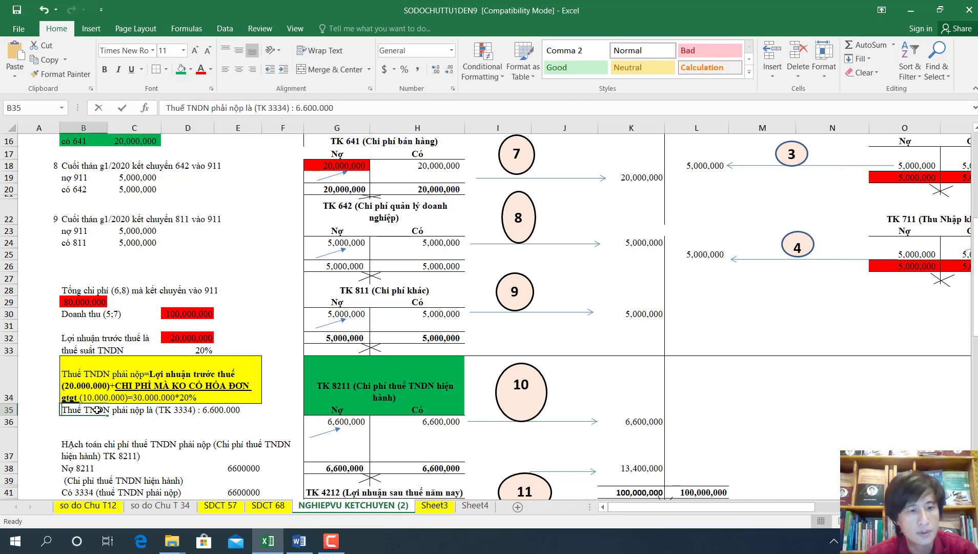
click(192, 421)
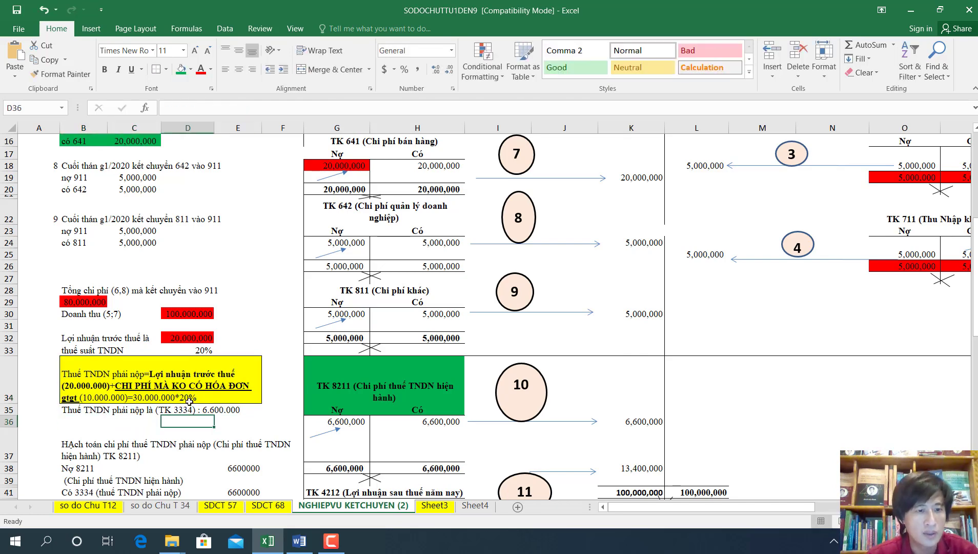
Change the tax rate at the end of the B34 formula text to 22%
click(188, 397)
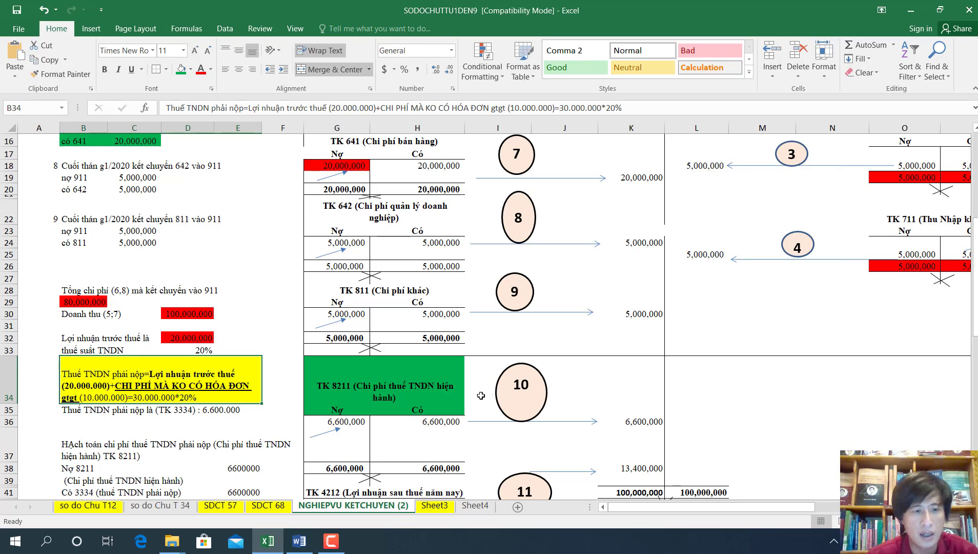
double_click(189, 397)
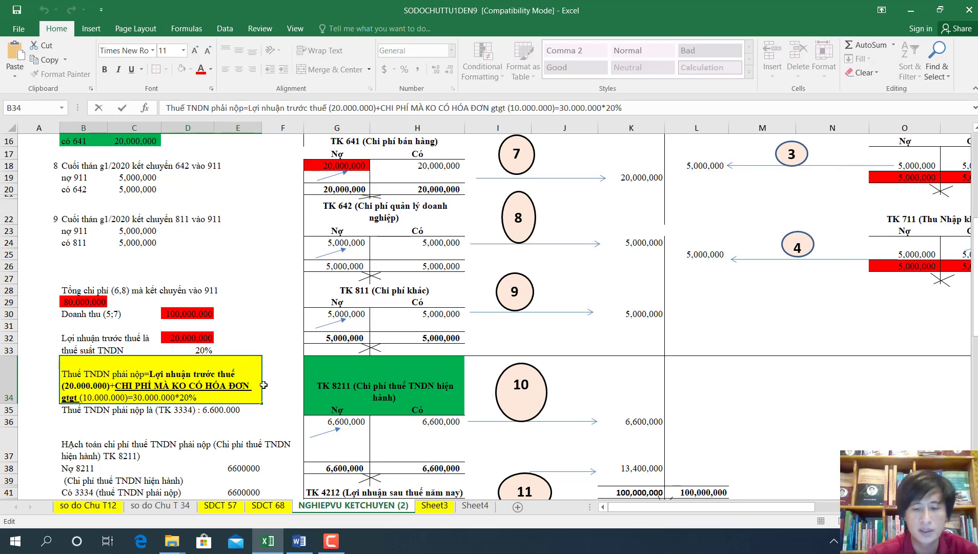
key(BackSpace)
text(2)
key(Return)
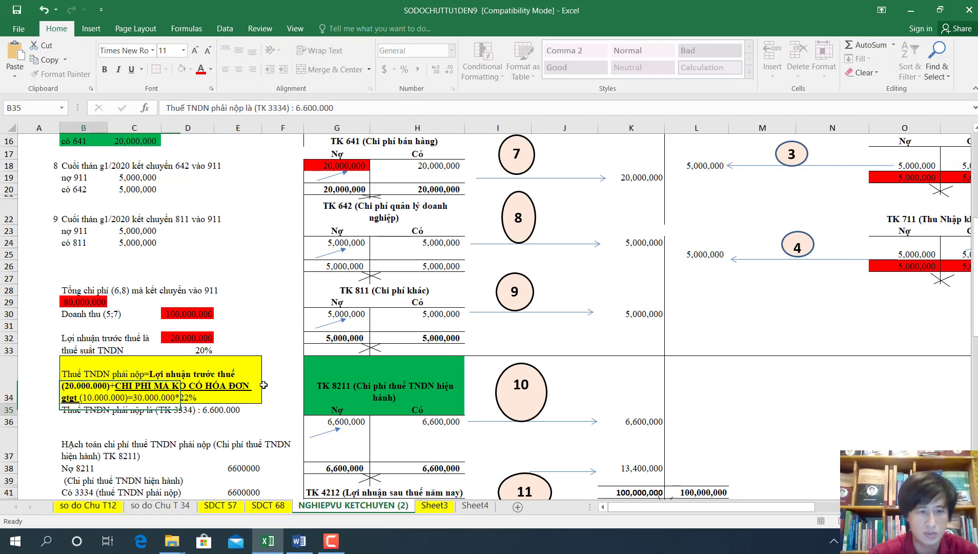
Review the TK 8211 tax expense entry in rows 37 to 41 and recheck the tax formula text in B34
scroll(481, 374, down, 3)
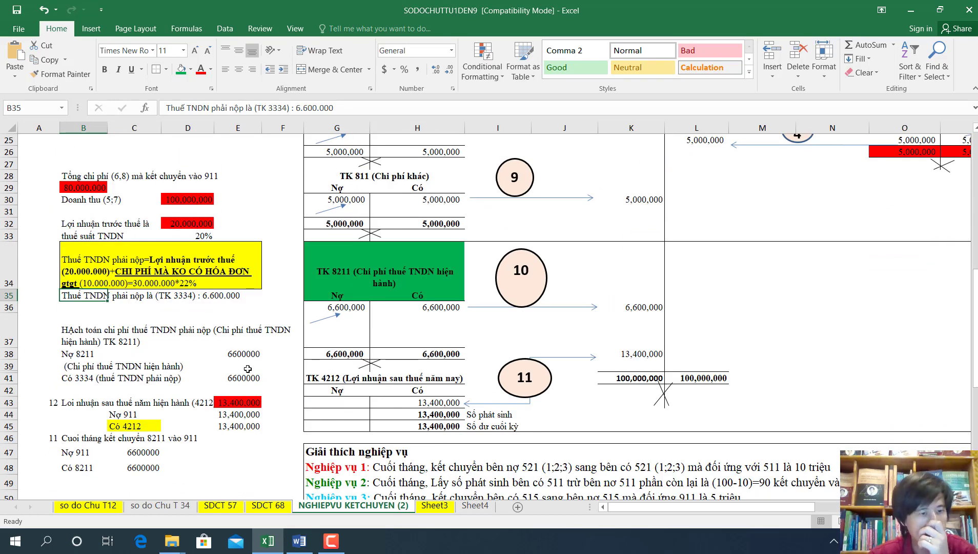
click(153, 368)
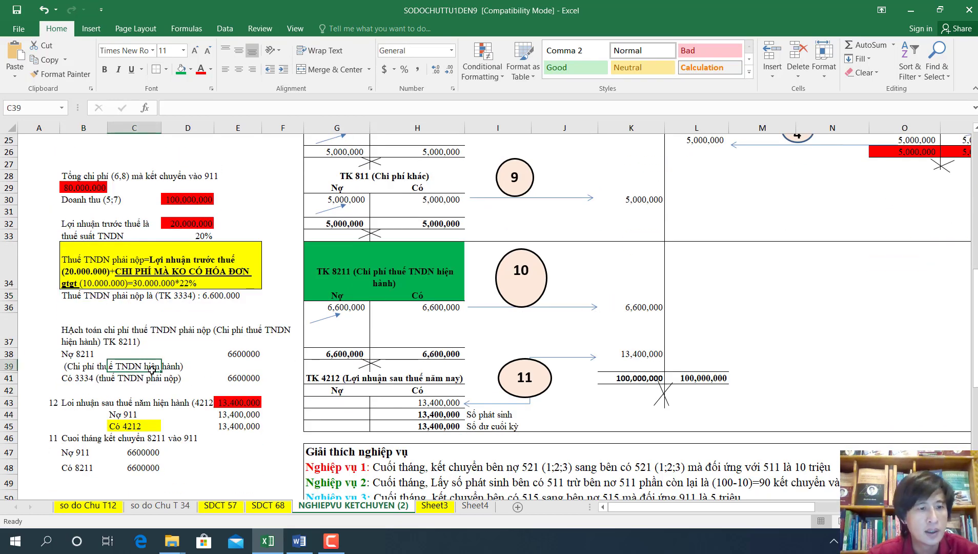
double_click(202, 281)
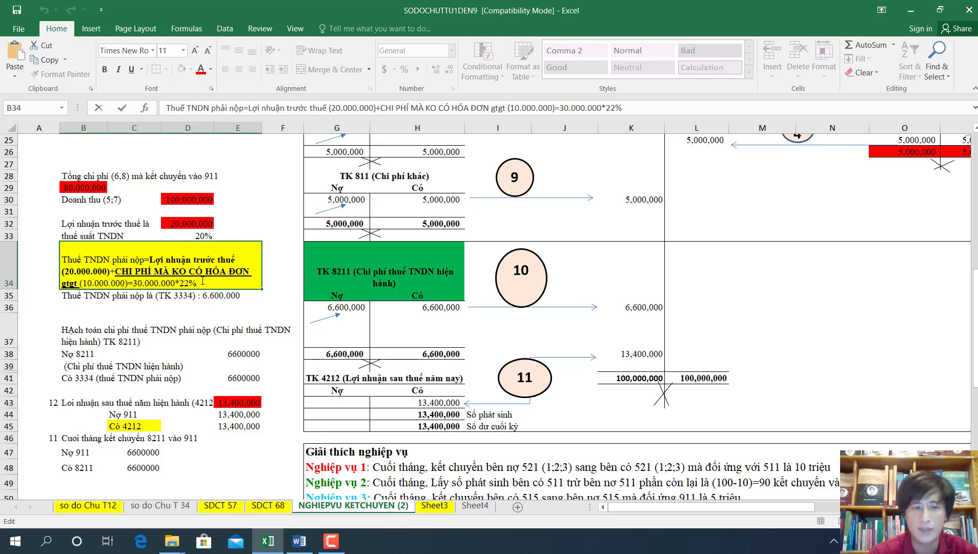
key(Return)
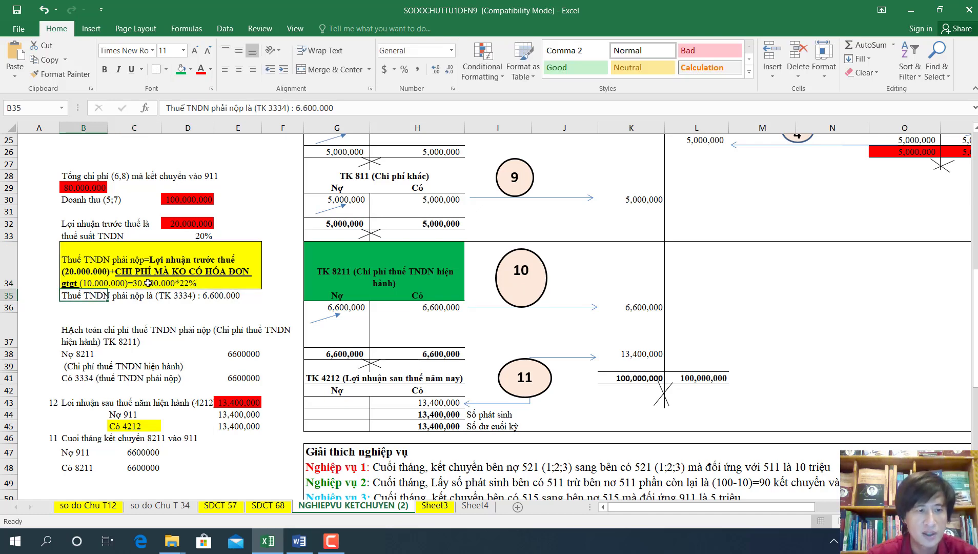
Recheck the tax rate in the B34 formula text against the TK 3334 tax payable line in row 35
click(170, 283)
double_click(178, 284)
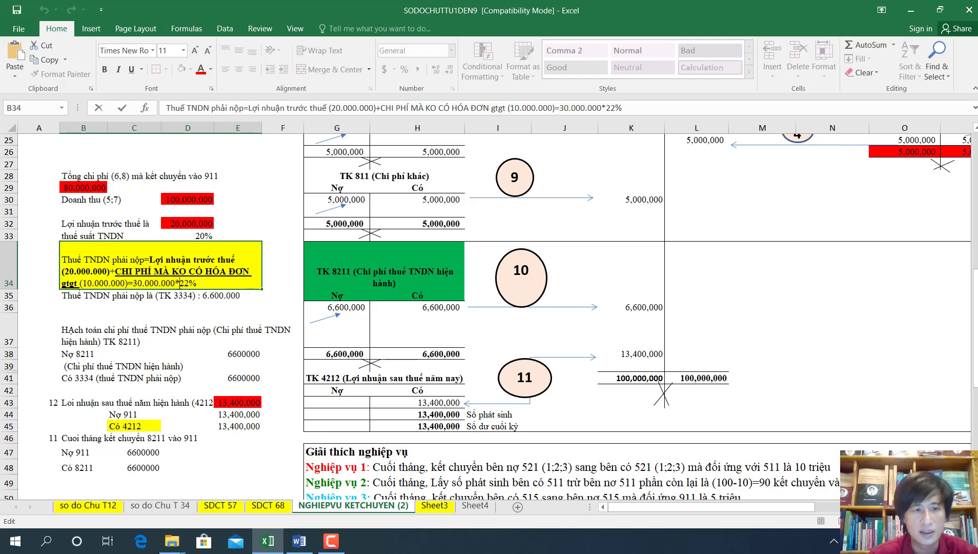
click(202, 295)
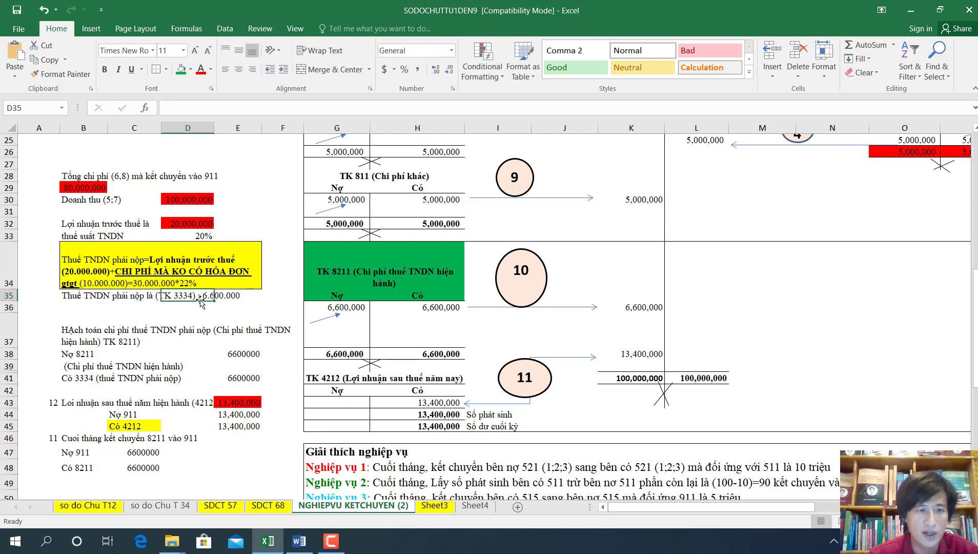
click(237, 295)
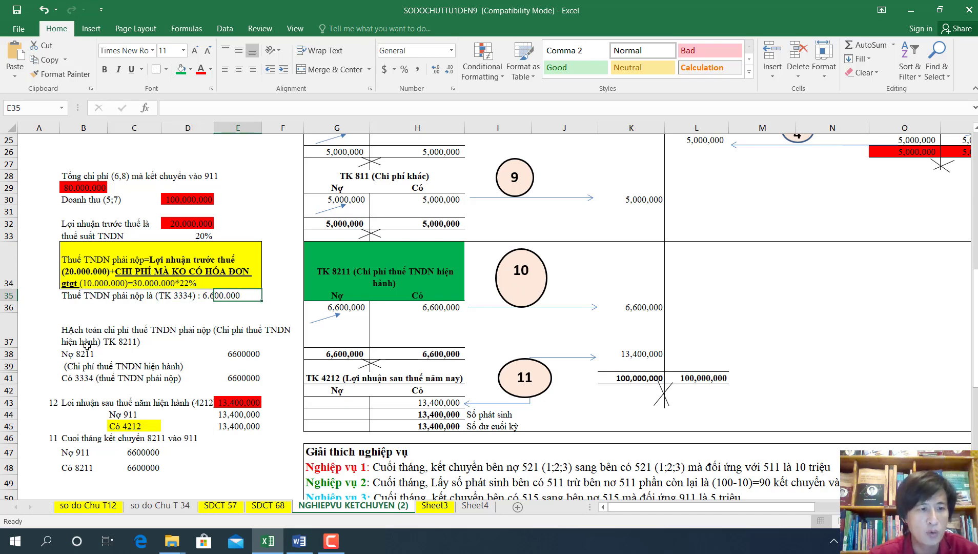
Fill the Nợ 8211 / Có 3334 entry in B38:E41 with green
drag(66, 354, 256, 378)
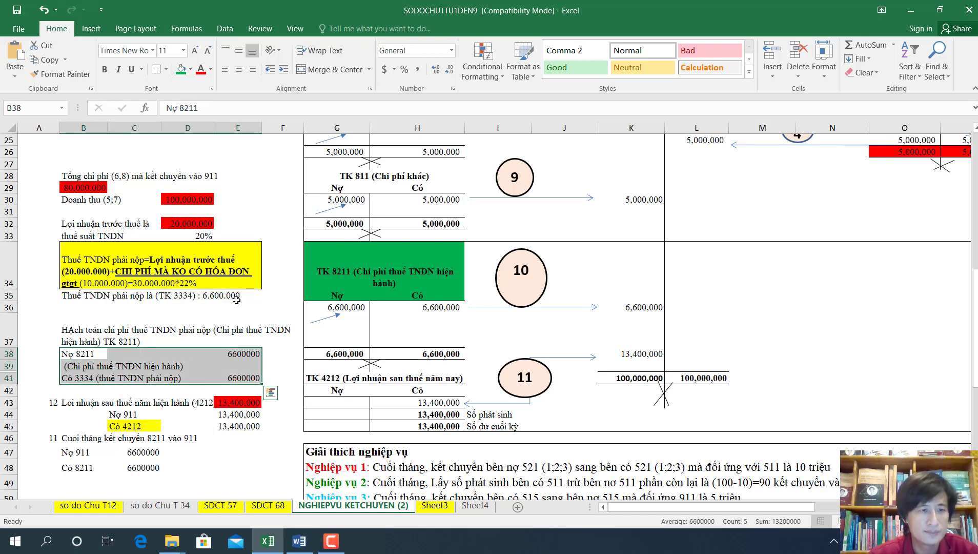
click(181, 69)
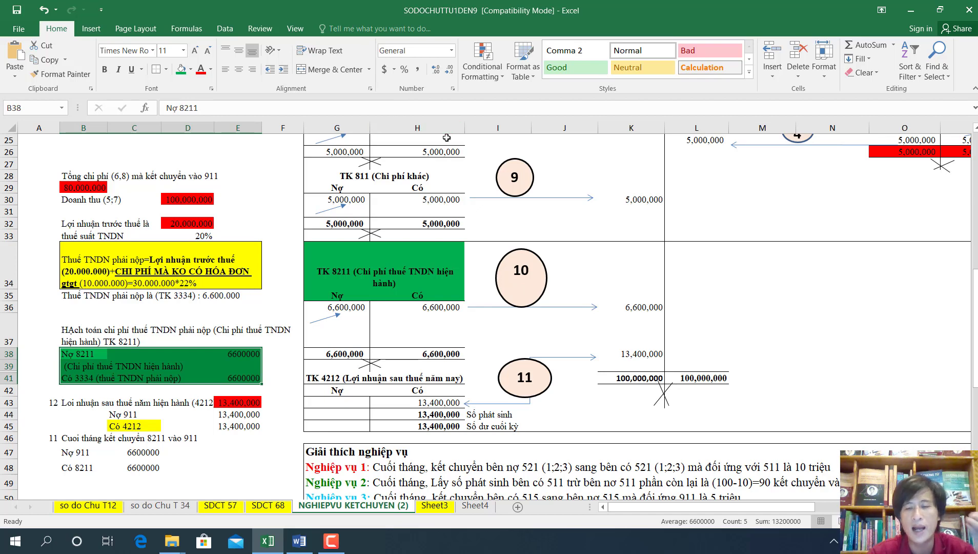
click(102, 365)
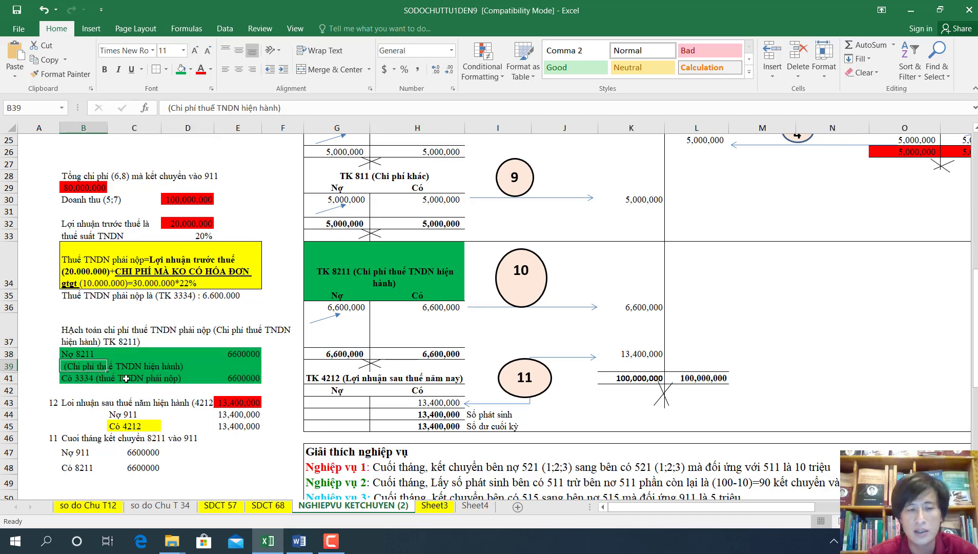
Format the amounts in E38:E41 with thousands separators and no decimal places
click(249, 355)
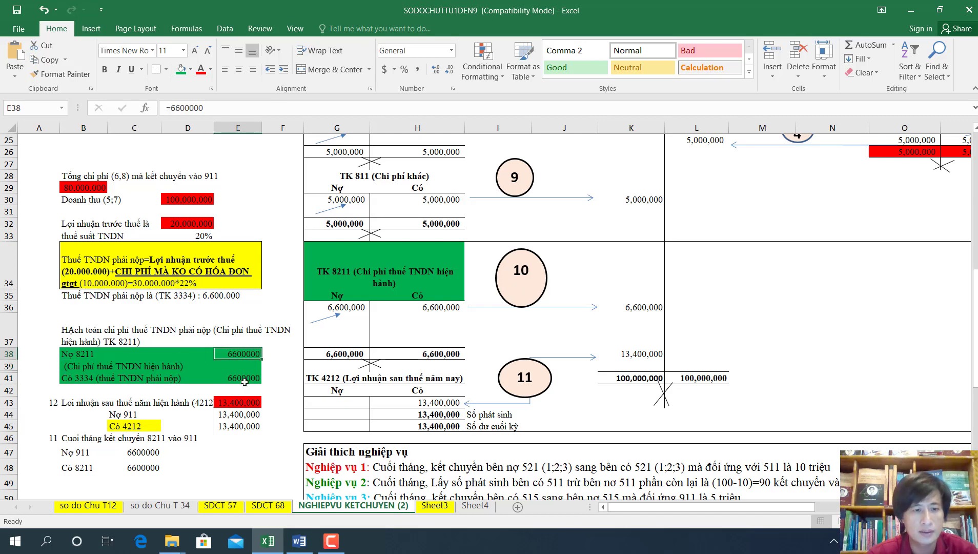
shift+click(244, 378)
click(449, 68)
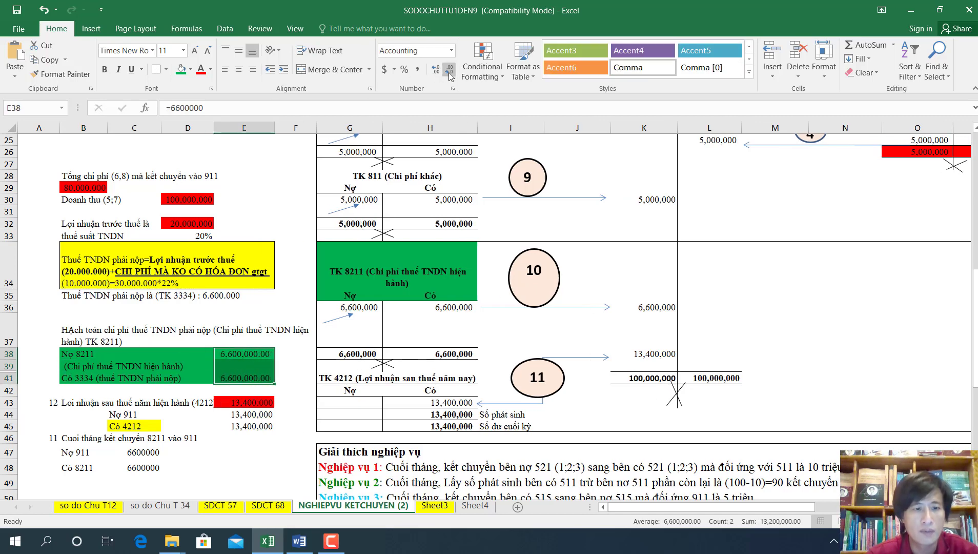
click(448, 69)
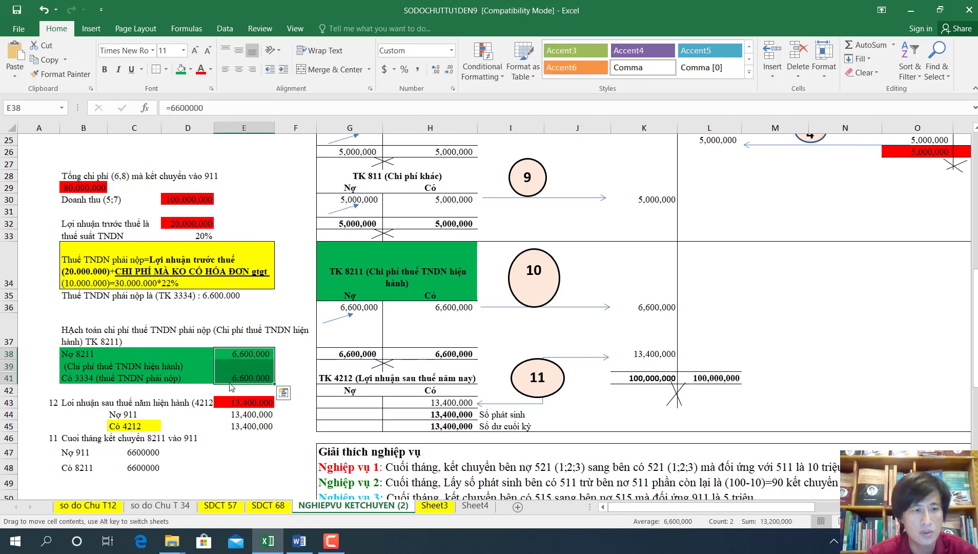
click(48, 355)
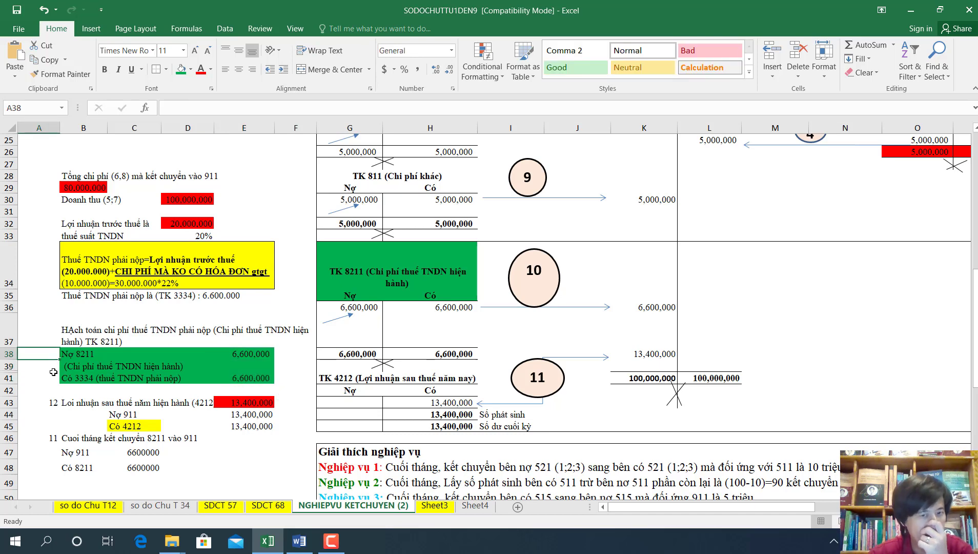
Examine the TK 8211 T-account's debit and credit amounts, its total and the transfer to TK 911 in column K
click(361, 272)
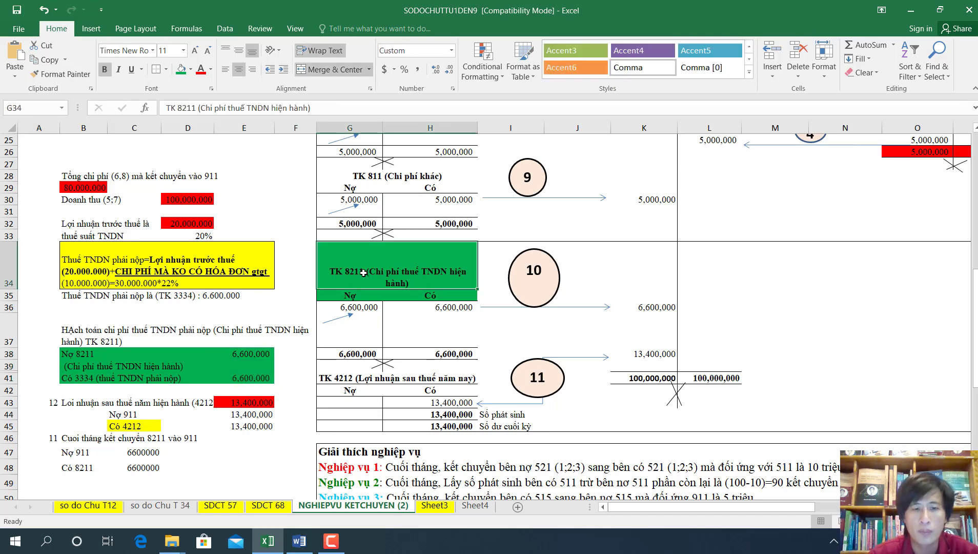
click(359, 307)
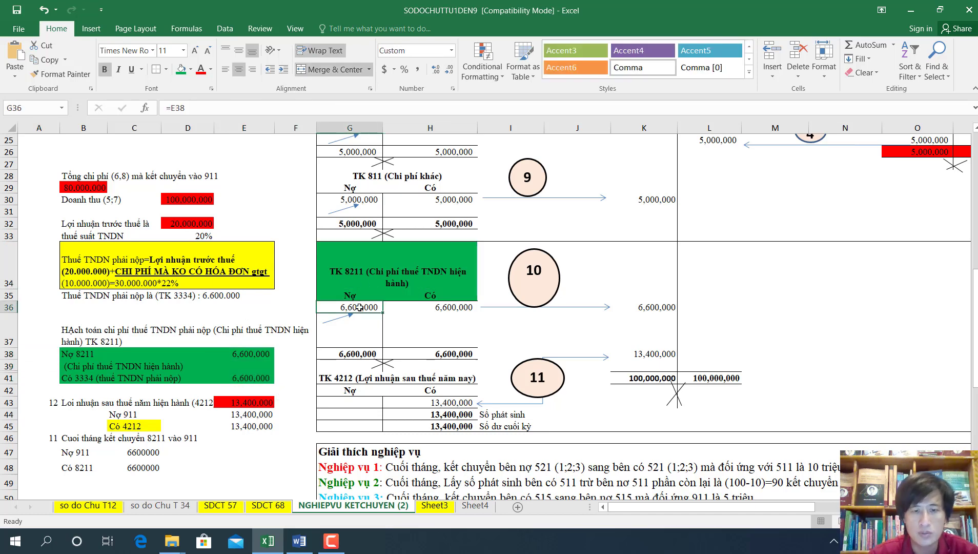
click(361, 269)
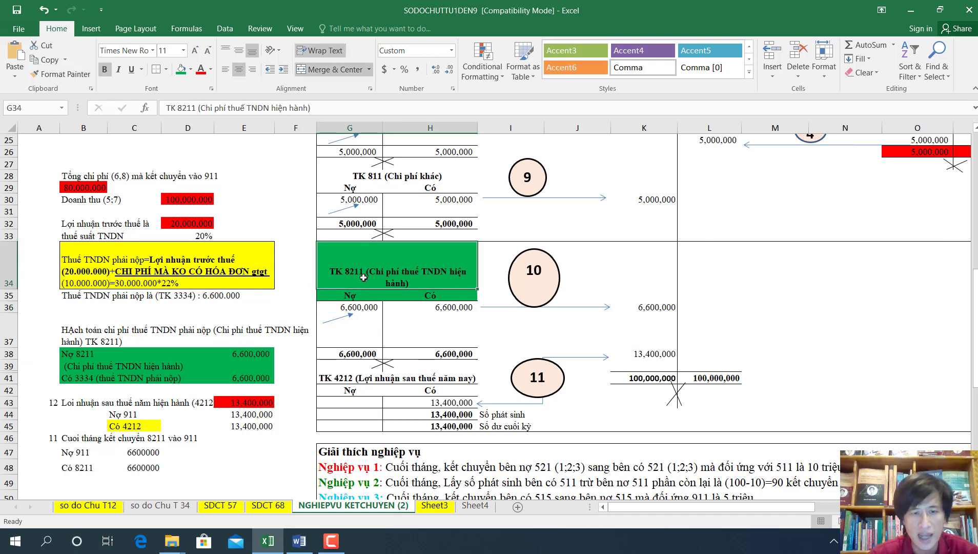
click(362, 307)
click(452, 308)
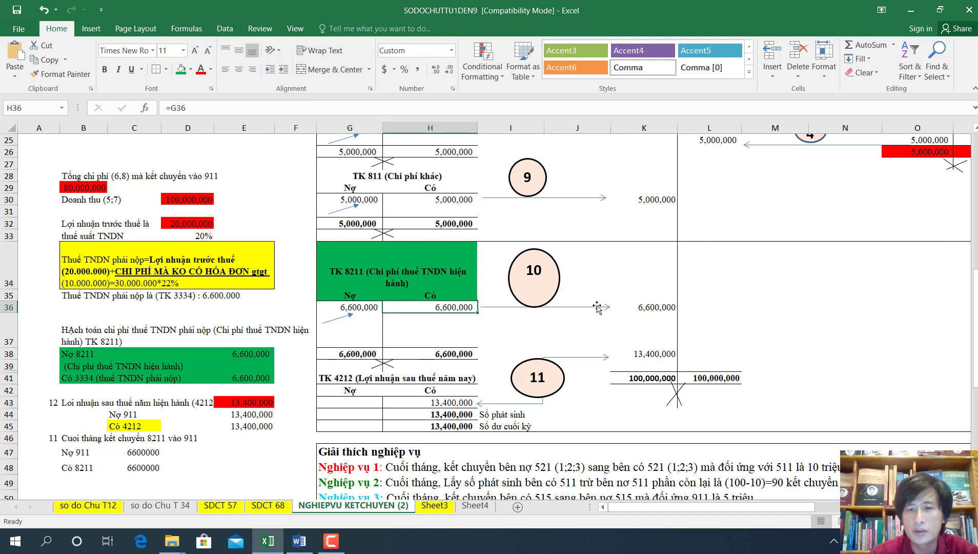
click(640, 316)
click(372, 305)
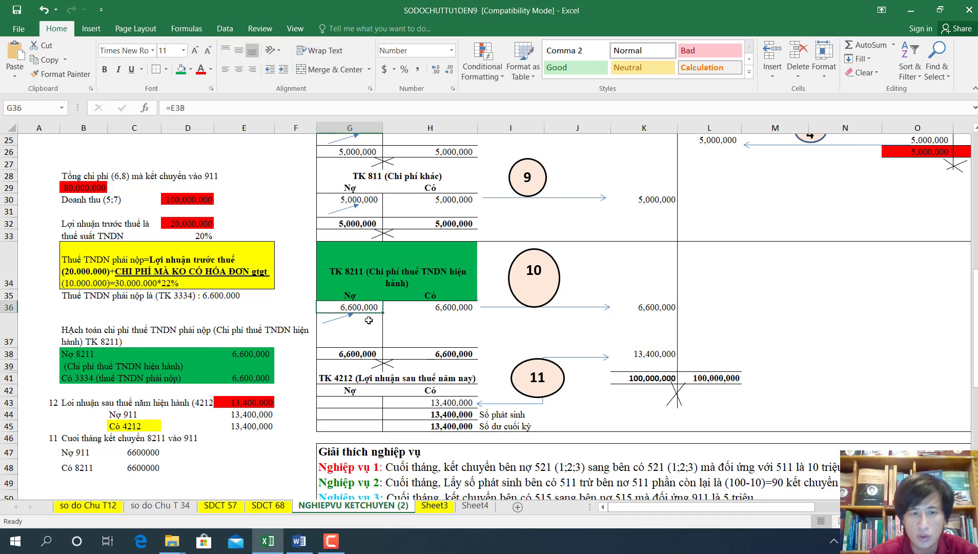
click(365, 354)
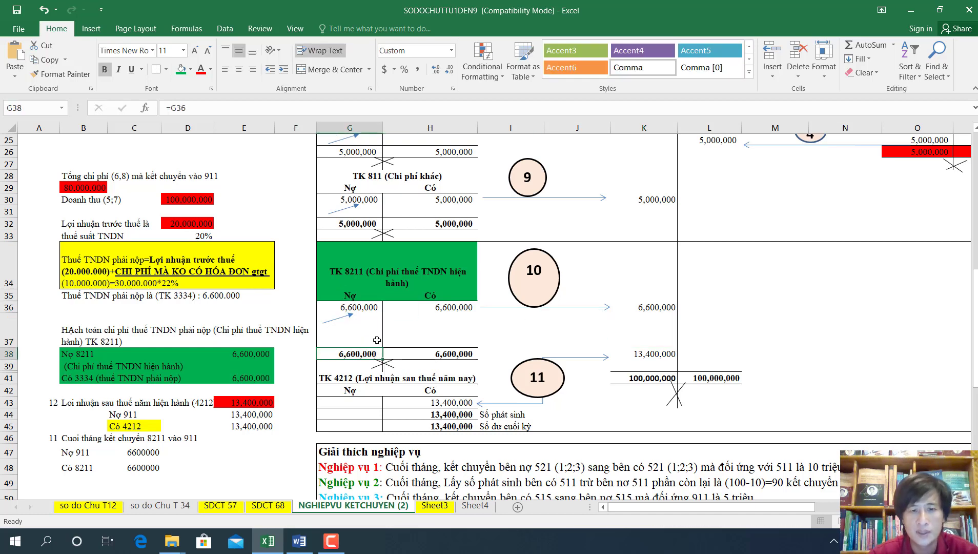
click(444, 307)
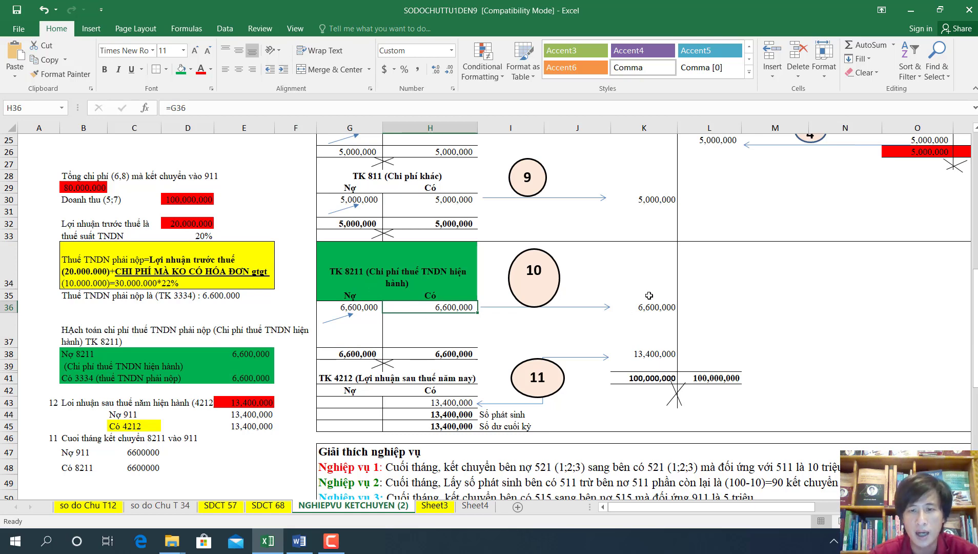
Fill the entry closing TK 8211 to TK 911 in A46:C48 with green
scroll(240, 365, down, 2)
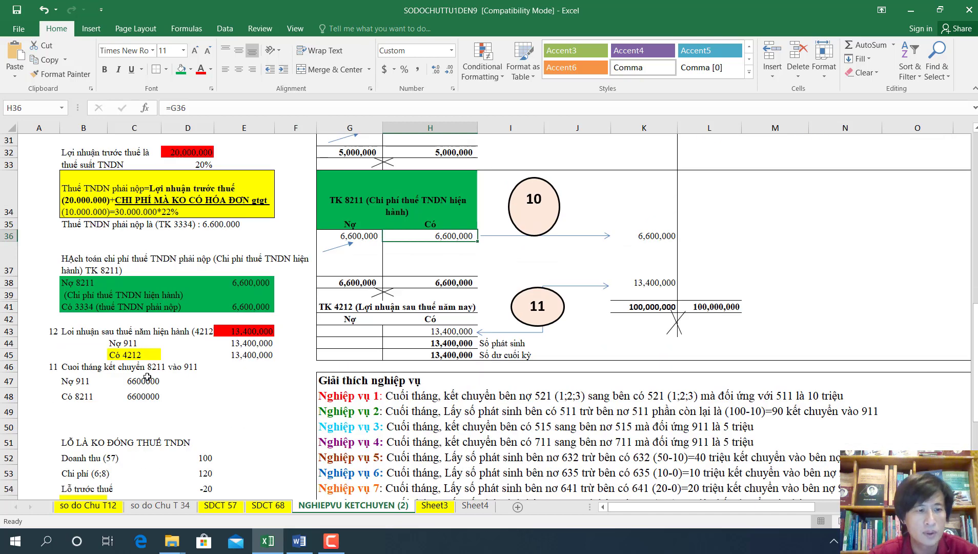
drag(55, 369, 154, 398)
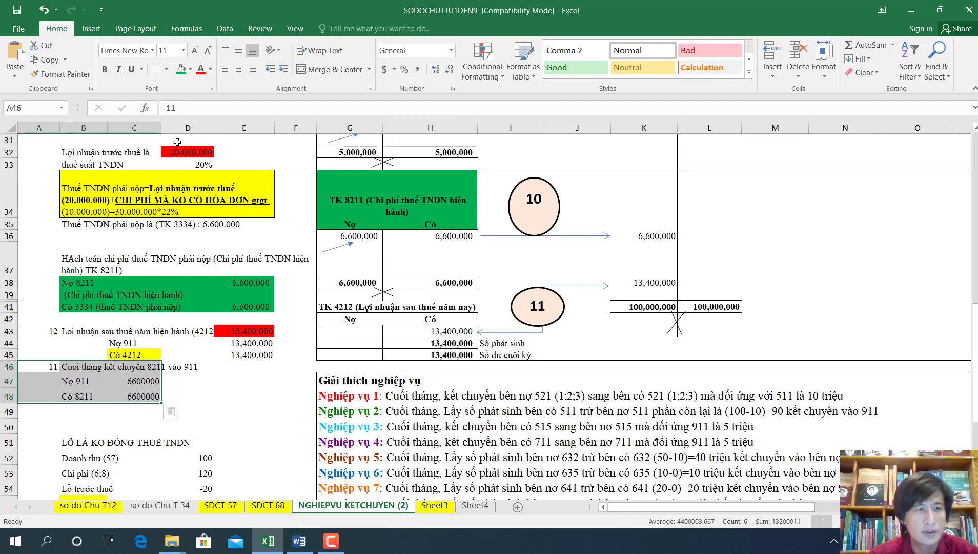
click(181, 69)
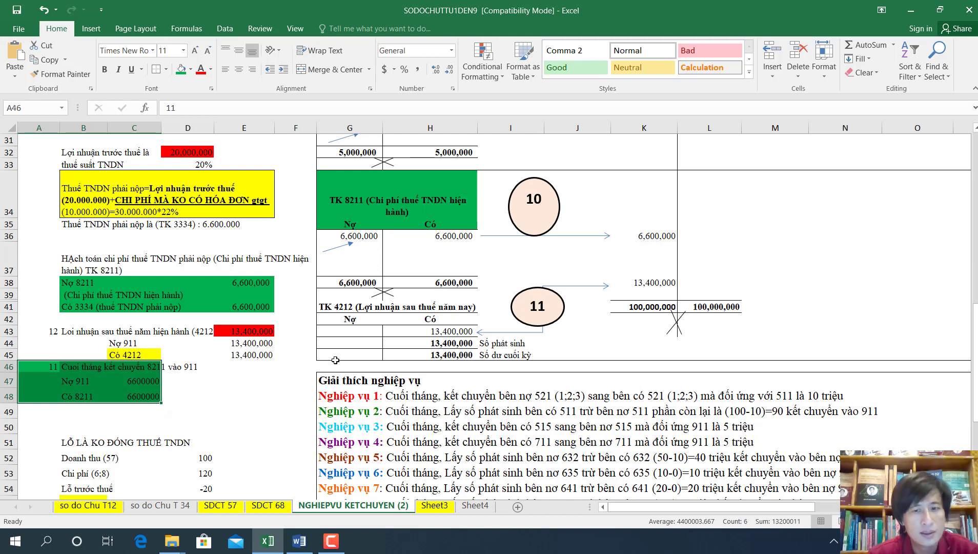
scroll(333, 360, down, 2)
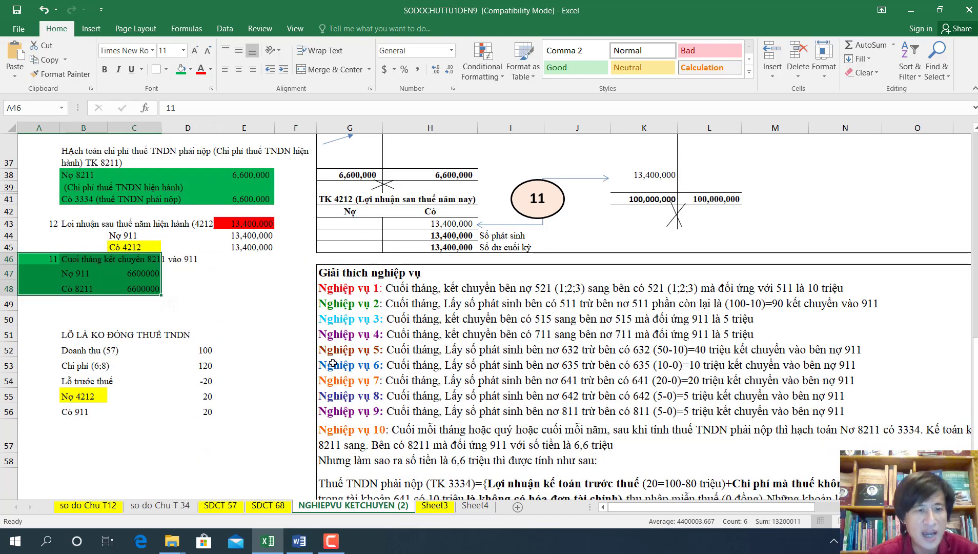
scroll(333, 363, up, 2)
Examine the after-tax profit formula in E43 and its source cells, pre-tax profit D32 and tax expense E38
click(226, 332)
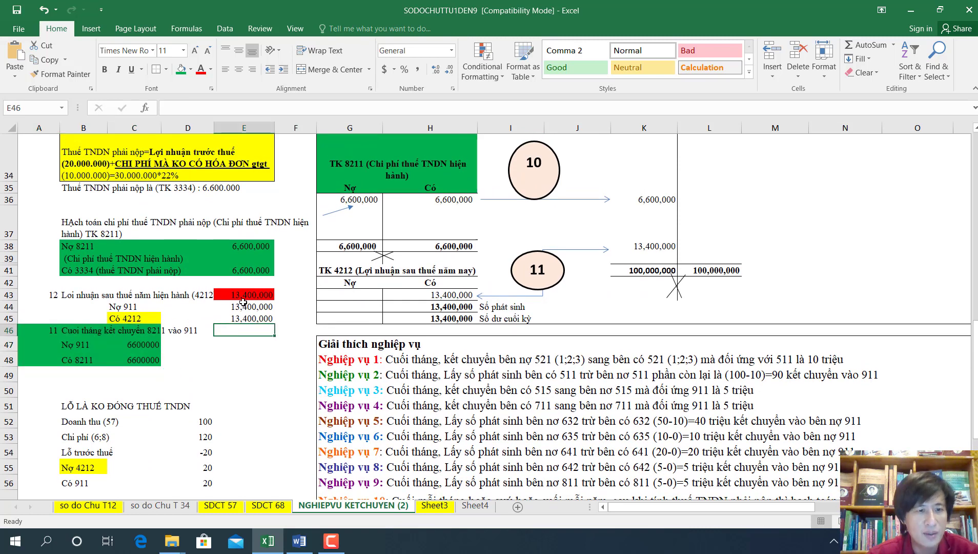
click(246, 295)
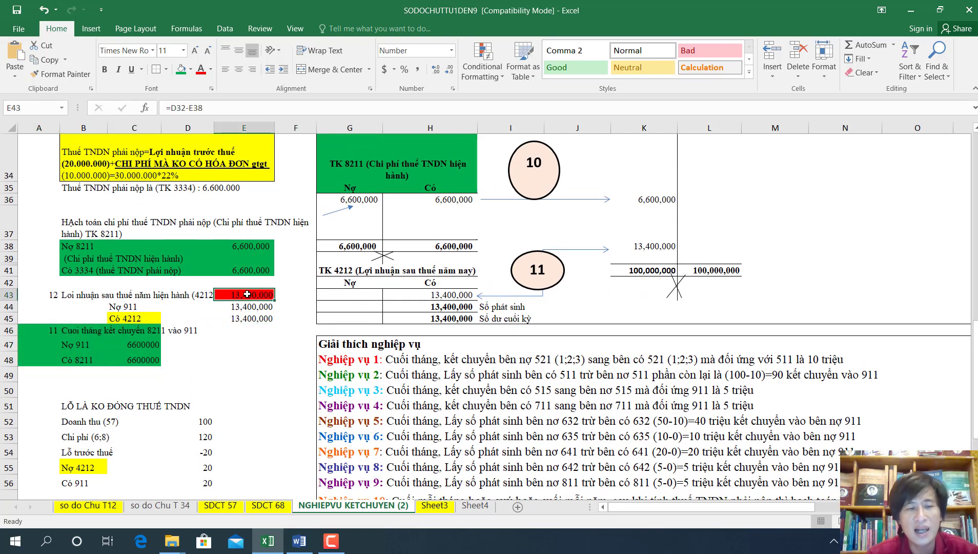
scroll(247, 294, up, 3)
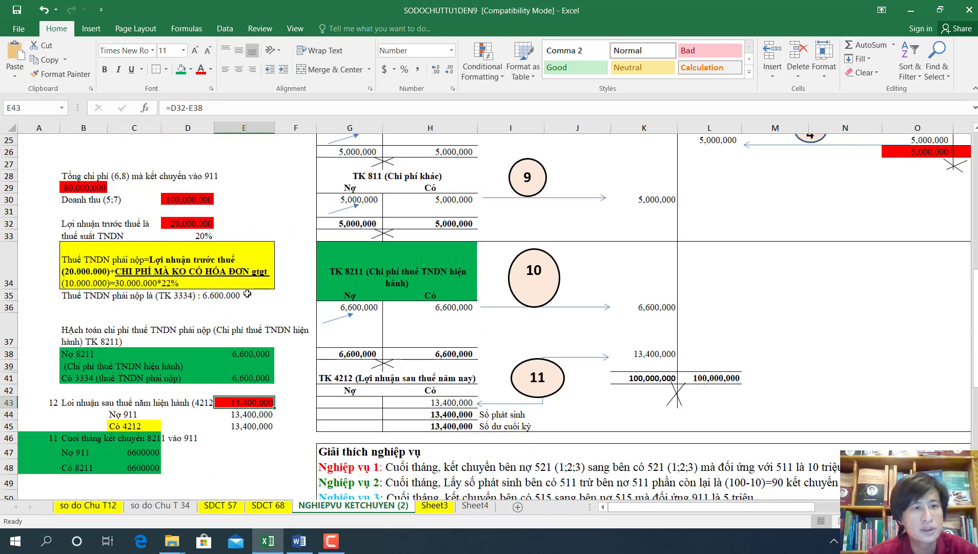
click(192, 222)
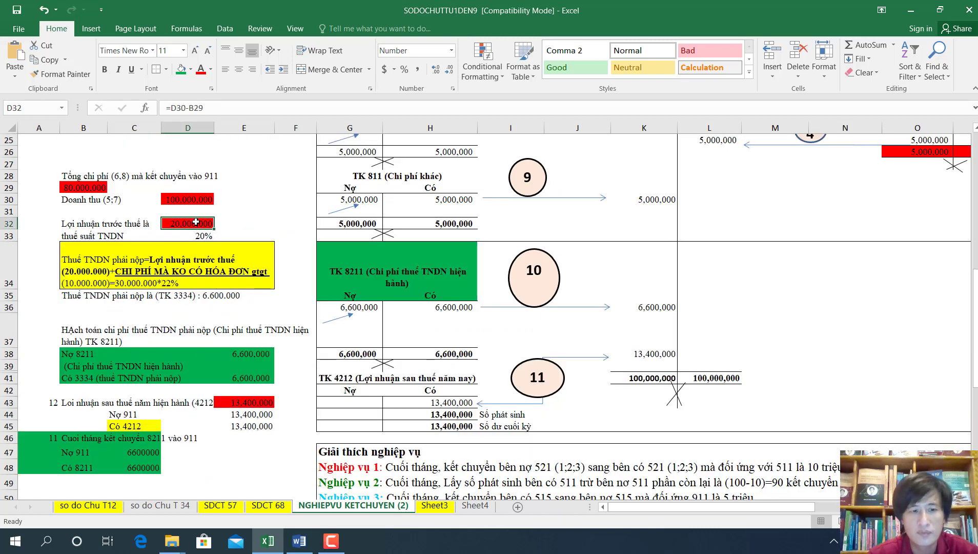
ctrl+click(256, 351)
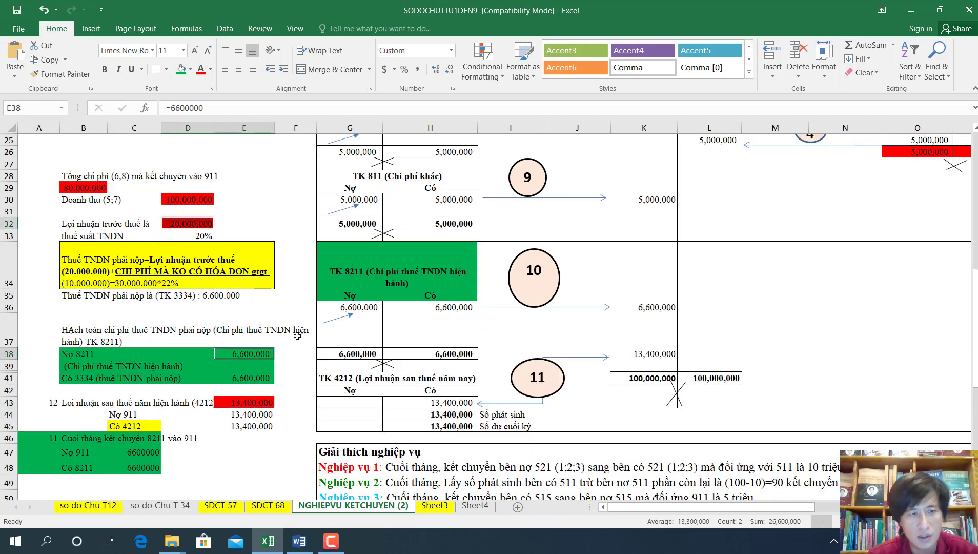
click(293, 345)
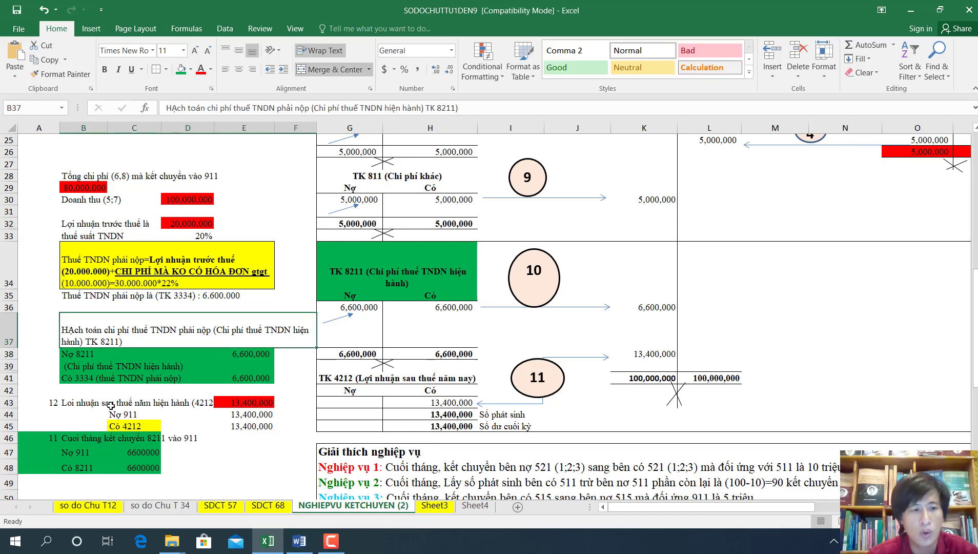
click(48, 402)
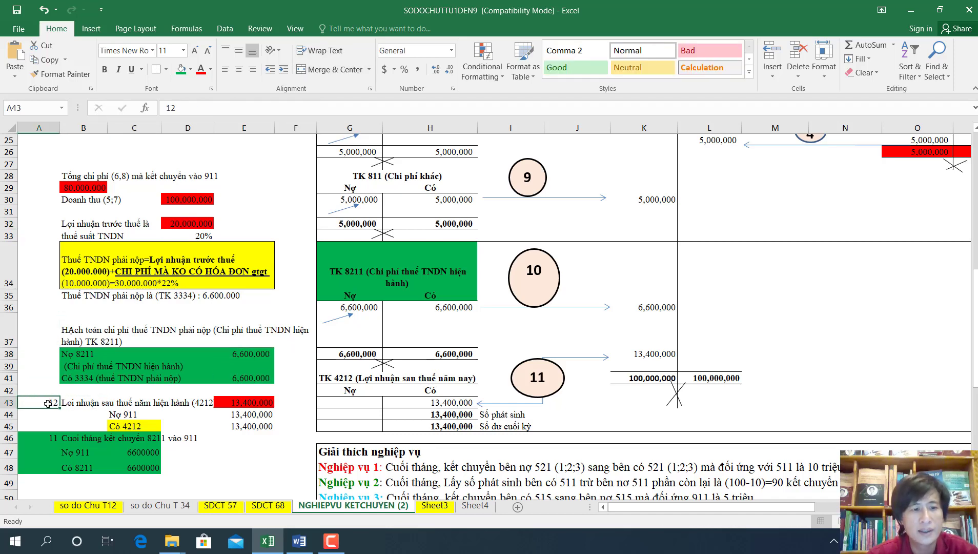
click(240, 401)
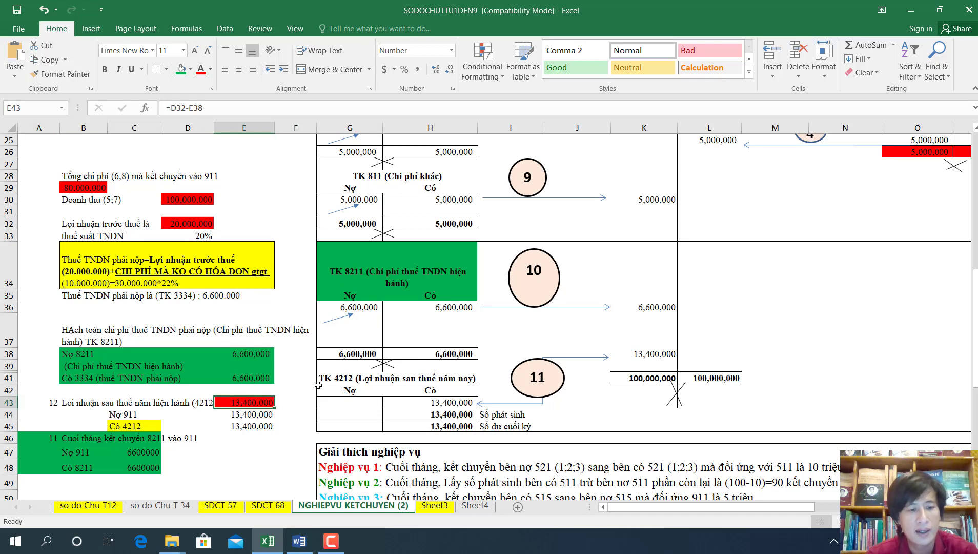
key(F2)
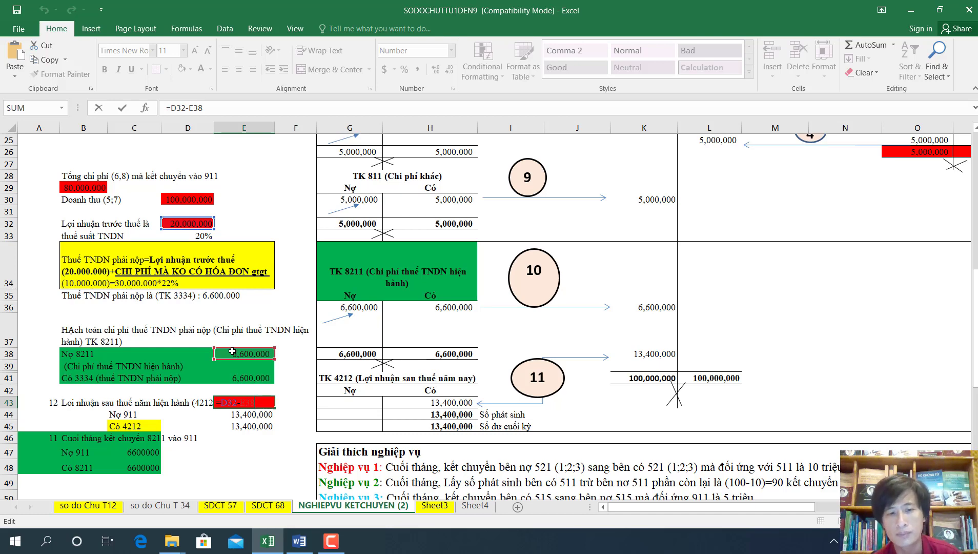
key(Return)
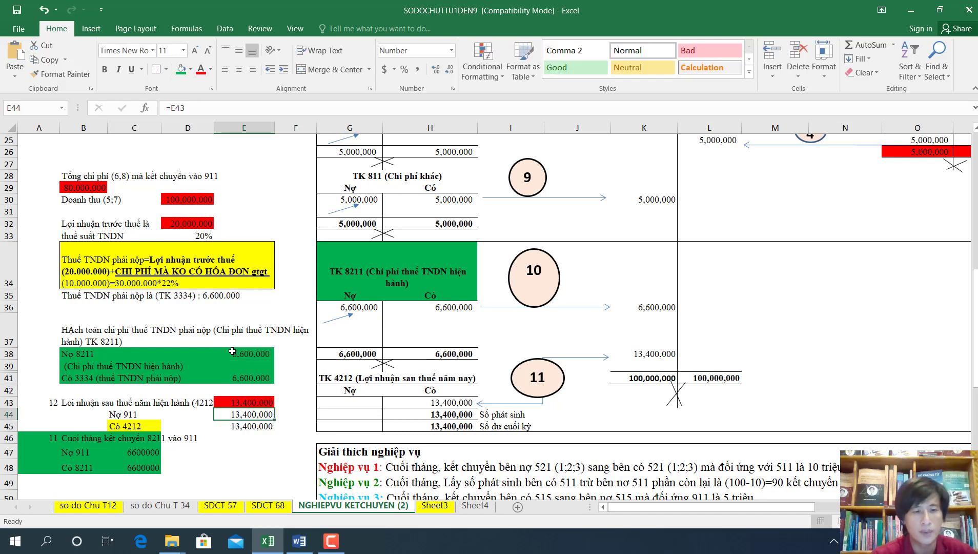
key(Up)
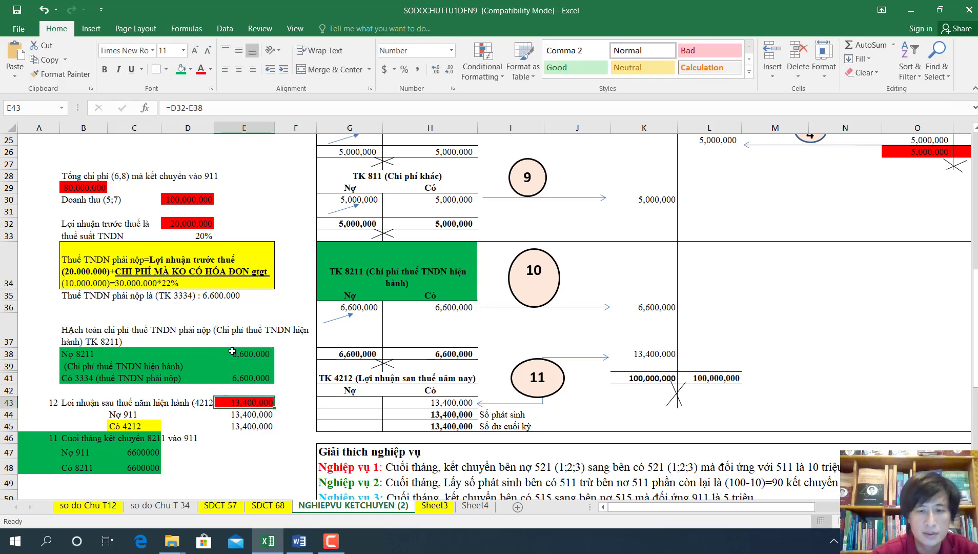
Review the after-tax profit transfer entry Nợ 911 / Có 4212 and its amounts in rows 43 to 45
key(Left)
key(Left)
key(Left)
key(Right)
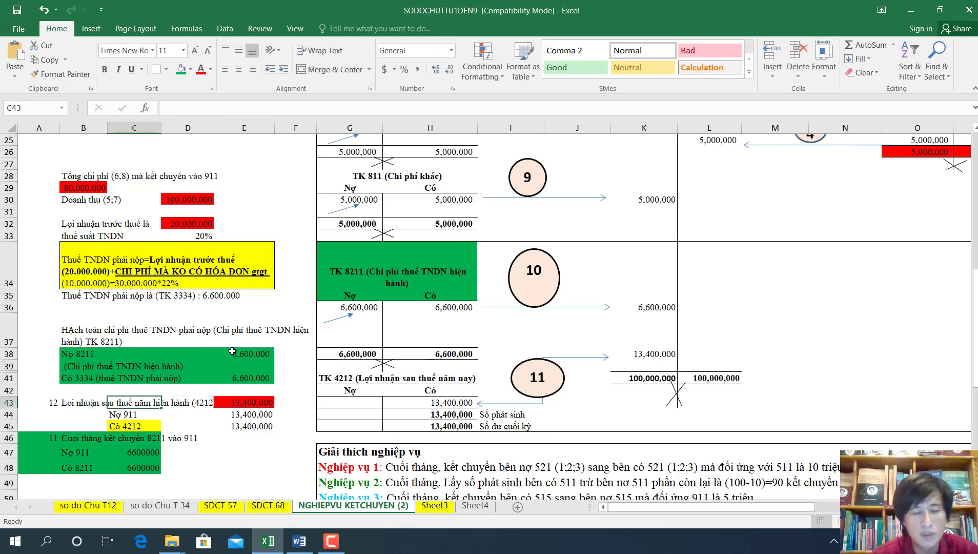
key(Right)
key(Right)
key(Down)
key(Down)
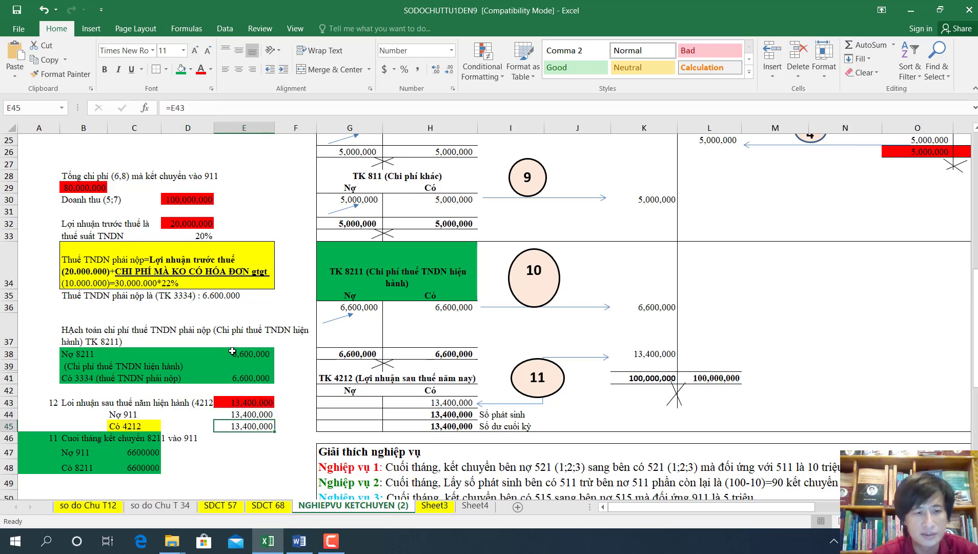
key(Up)
key(Up)
key(Left)
key(Left)
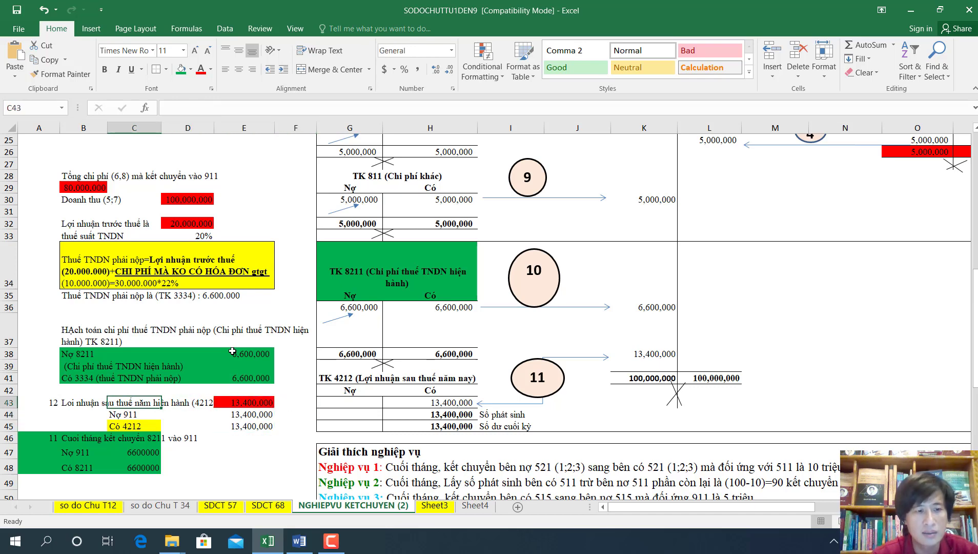
Trace the after-tax profit entry Nợ 911 / Có 4212 from E44:E45 to TK 911's debit side in K38 and the TK 4212 T-account
key(Down)
key(Down)
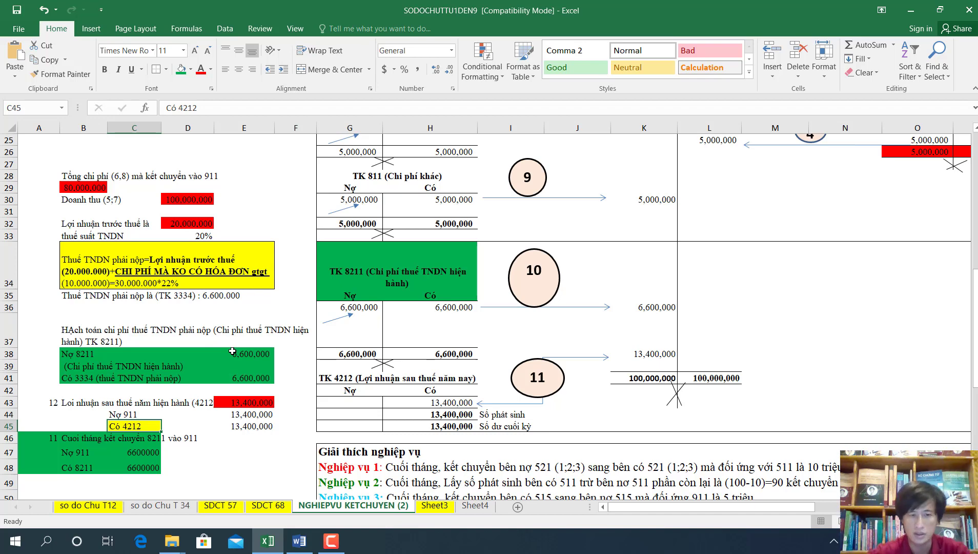
click(251, 425)
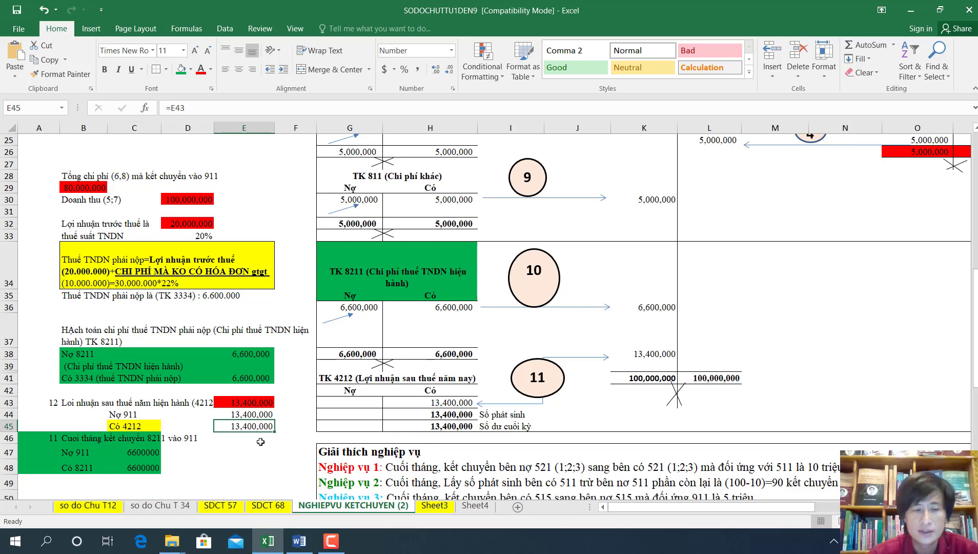
click(126, 414)
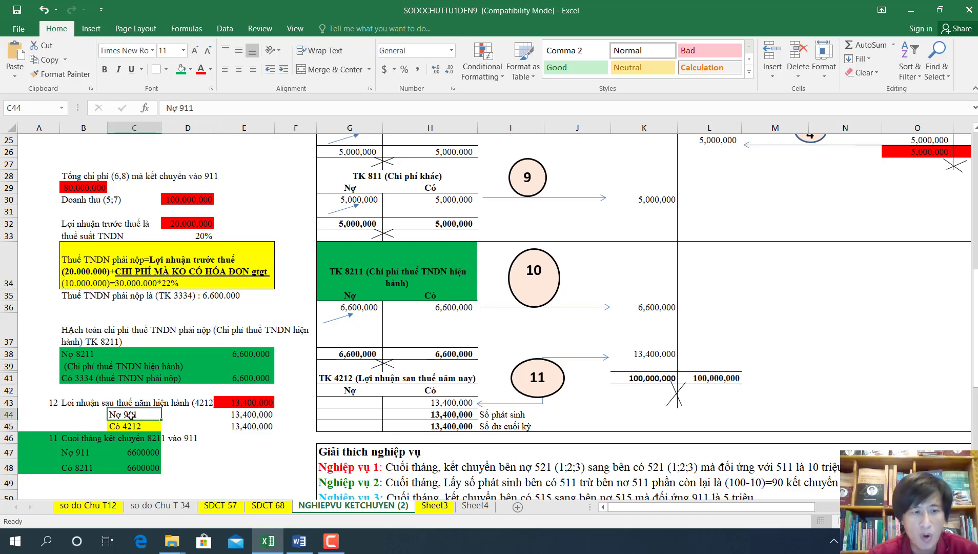
click(249, 414)
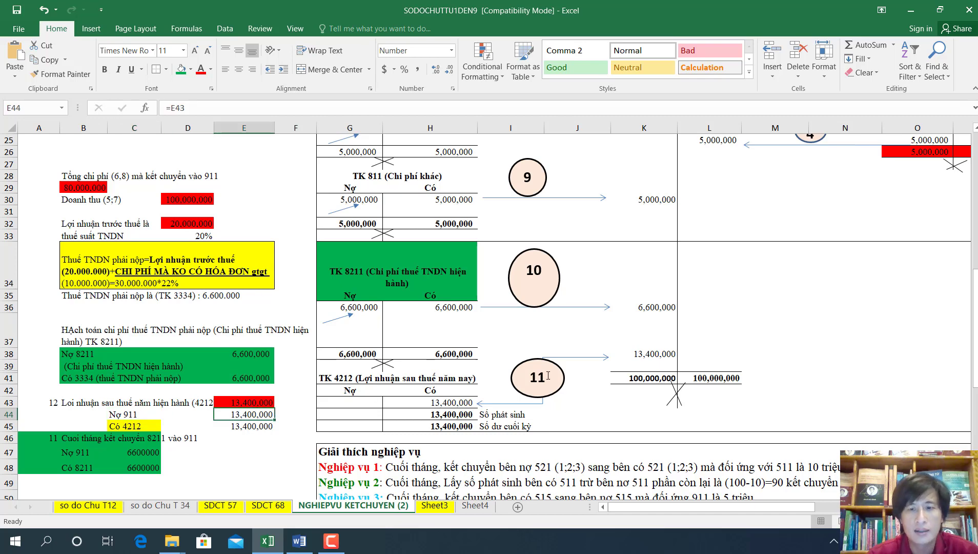
click(653, 353)
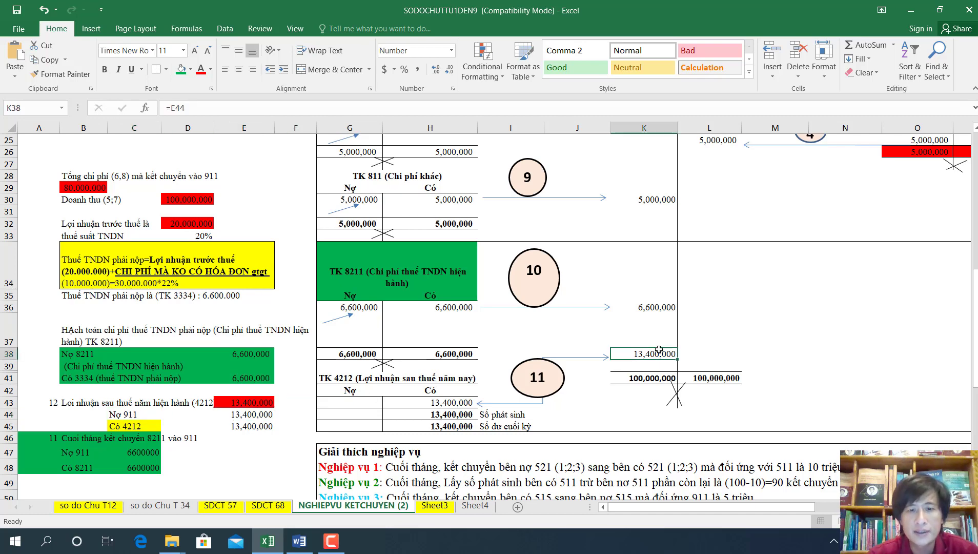
click(140, 430)
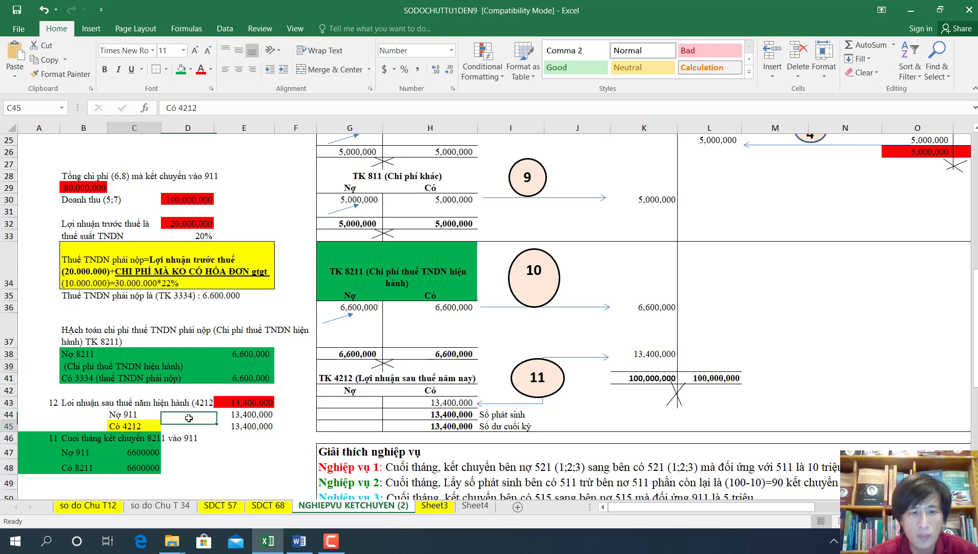
drag(342, 378, 442, 426)
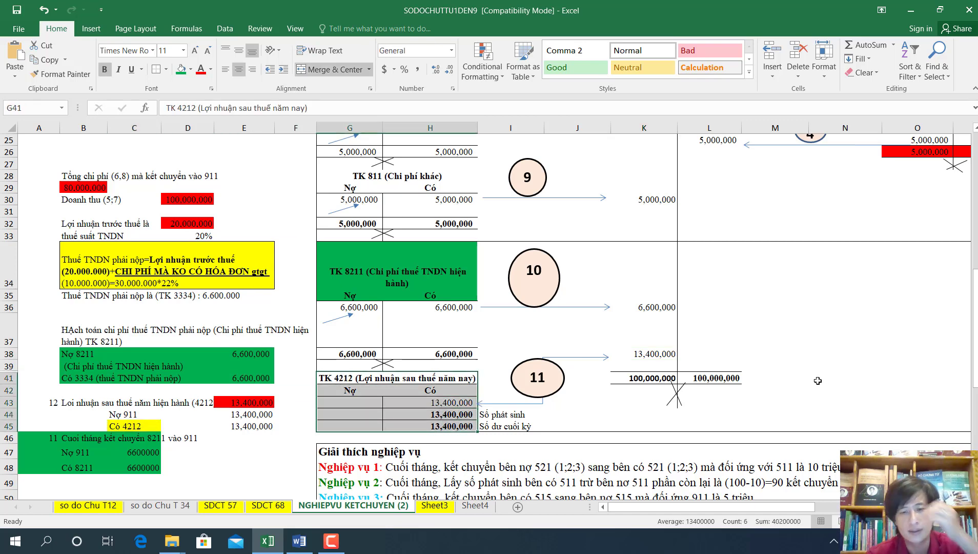
Examine the formula for TK 911's debit total in K41 and the transferred amounts it sums
scroll(818, 380, up, 7)
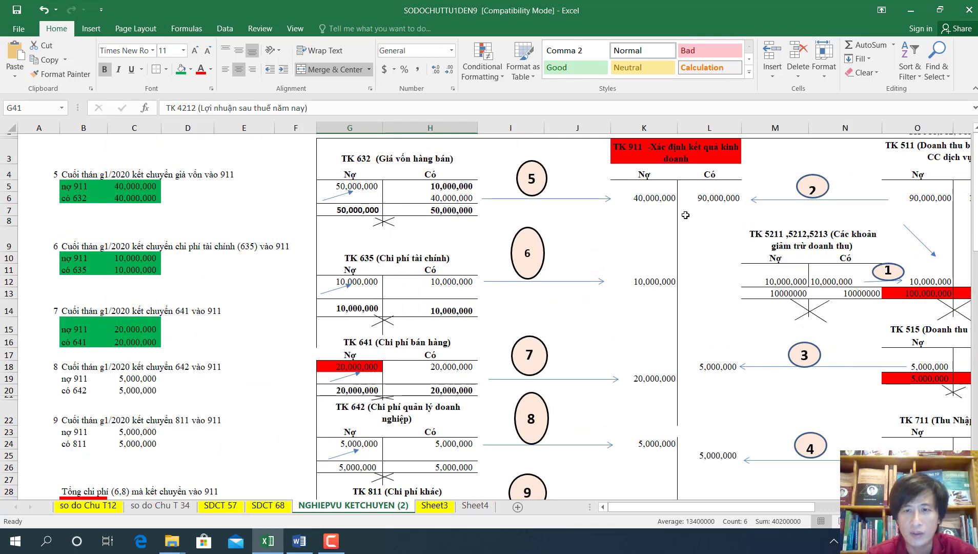
scroll(670, 226, down, 6)
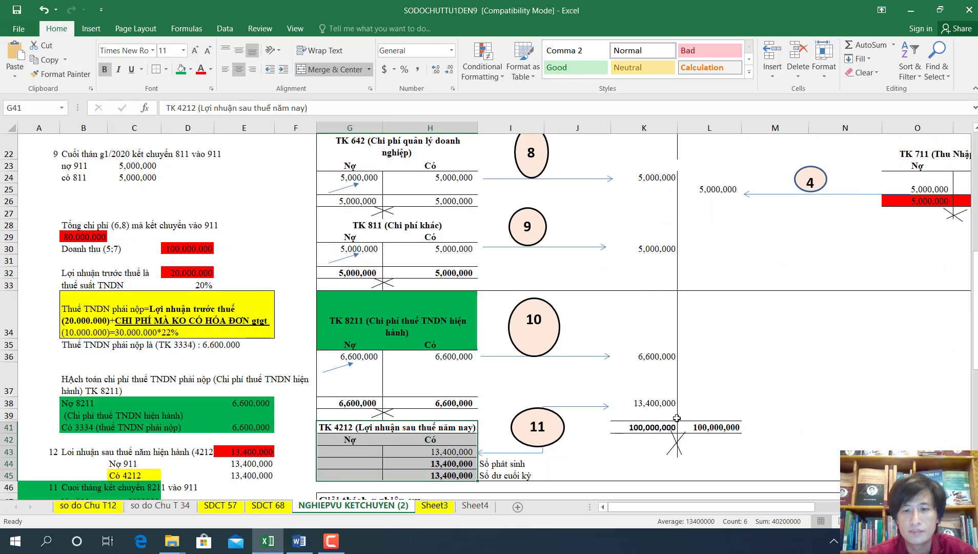
click(648, 426)
double_click(649, 426)
scroll(748, 315, up, 4)
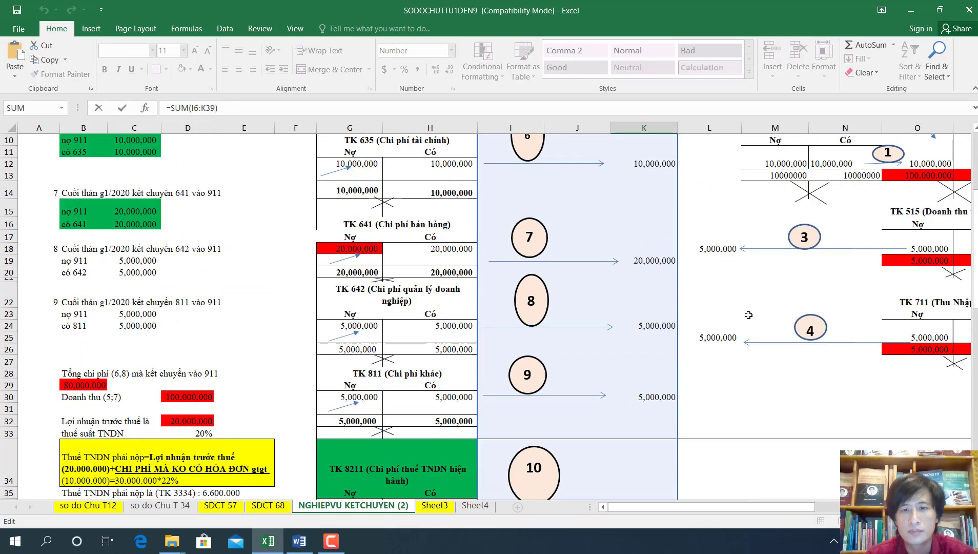
scroll(749, 315, up, 2)
scroll(701, 255, down, 5)
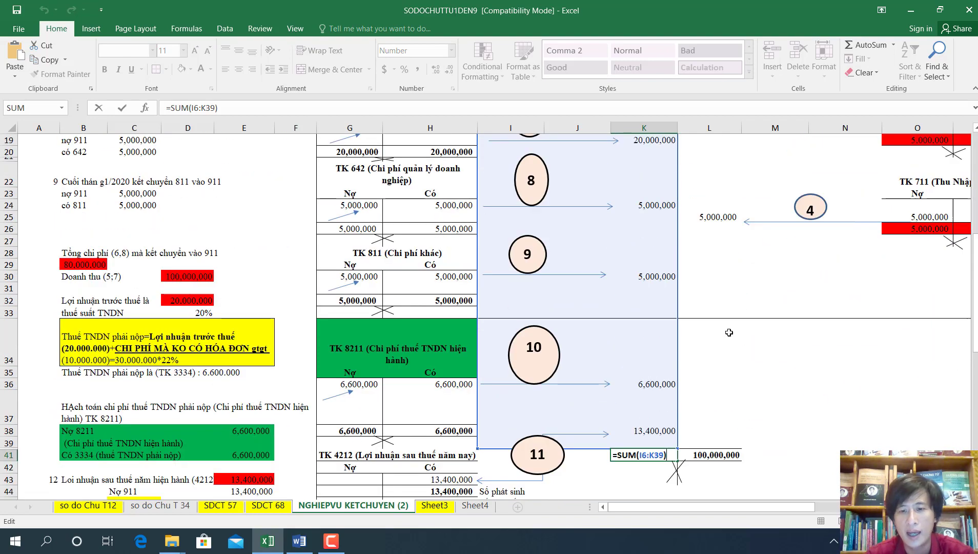
key(Return)
Examine the formula for TK 911's credit total in L41 and compare it with the debit total
click(716, 453)
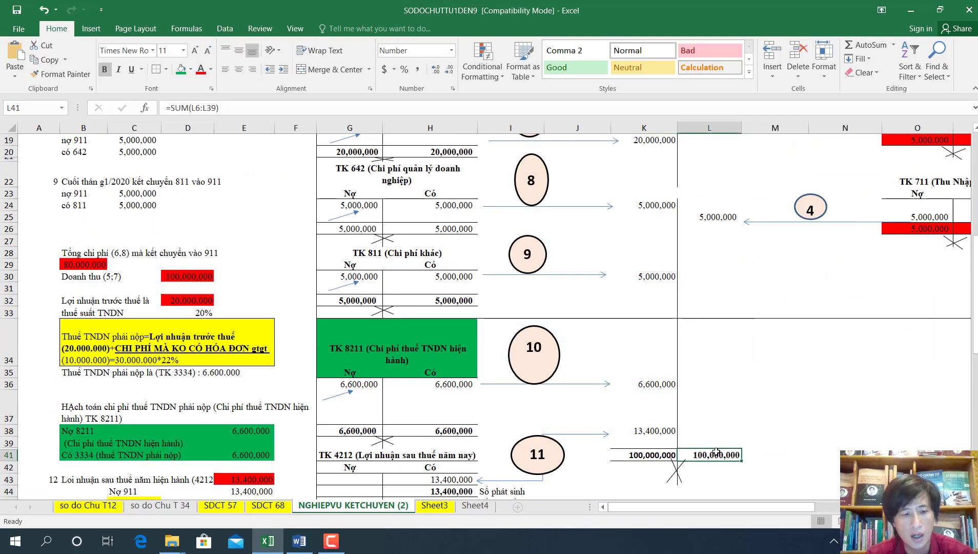
double_click(716, 453)
scroll(782, 298, up, 5)
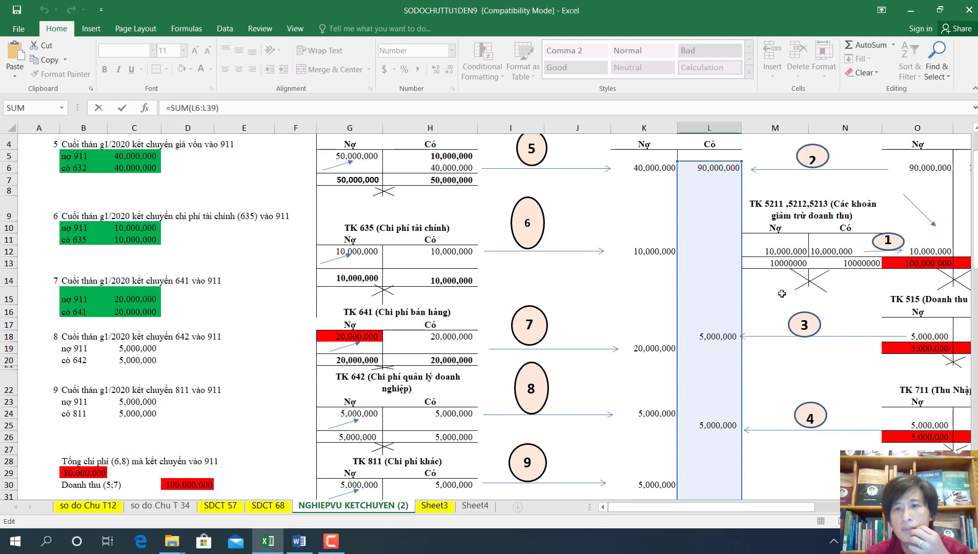
scroll(782, 293, up, 1)
key(Return)
scroll(697, 389, down, 2)
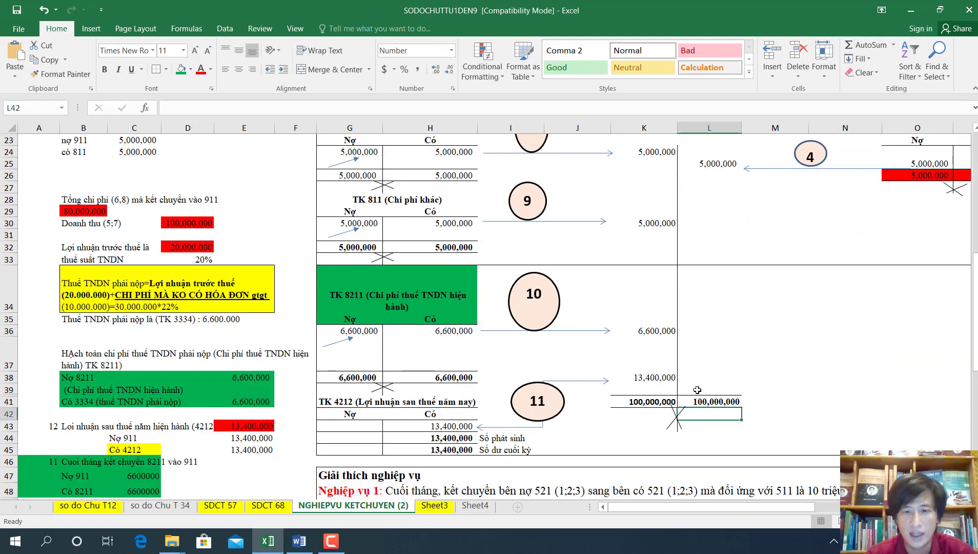
drag(650, 401, 738, 402)
Compare the debit and credit totals of the TK 632 and TK 635 T-accounts in rows 7 and 14
scroll(367, 324, up, 3)
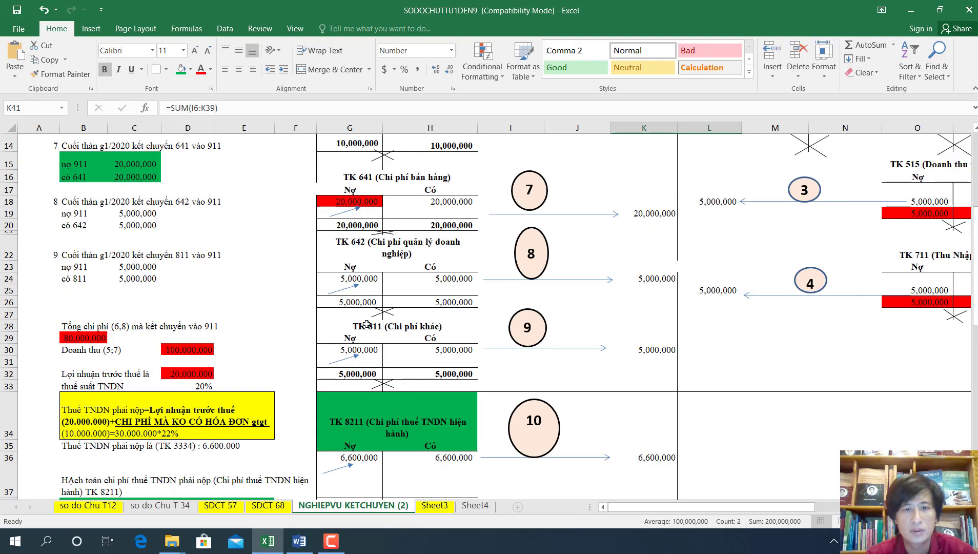
scroll(372, 221, up, 2)
scroll(369, 220, up, 2)
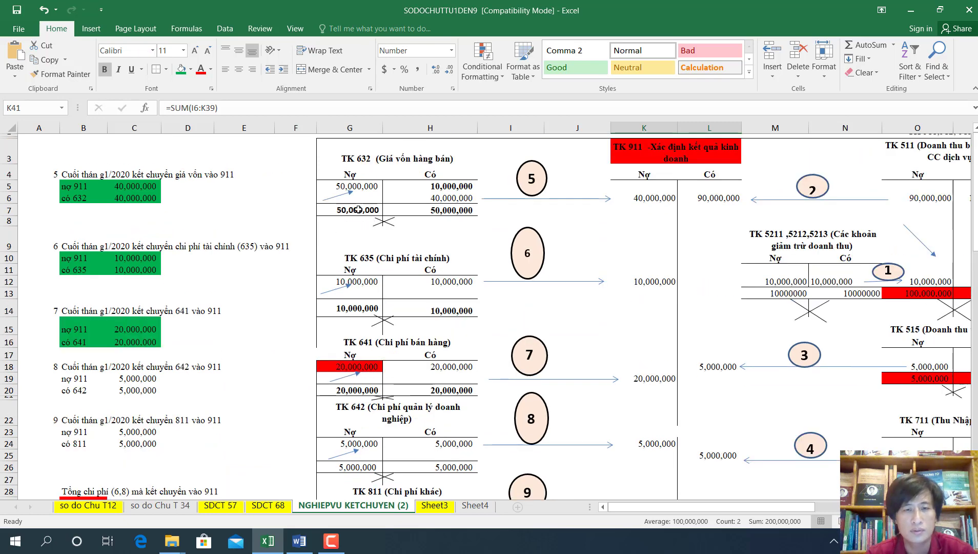
drag(358, 209, 431, 210)
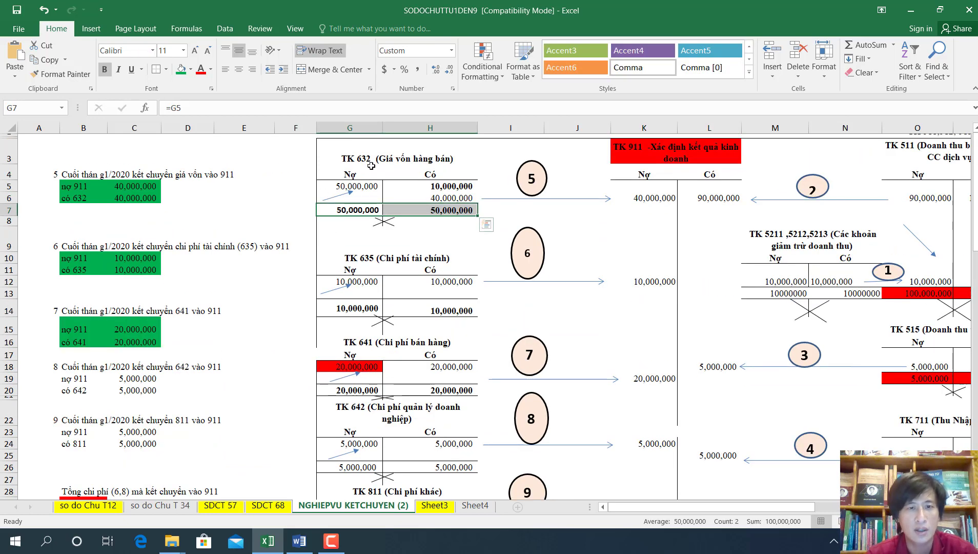
click(365, 208)
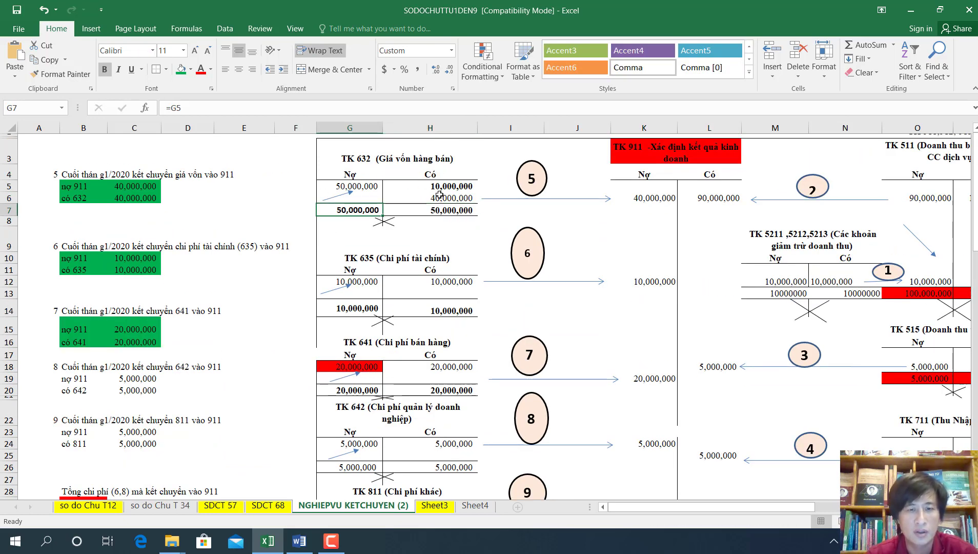
click(440, 210)
click(374, 308)
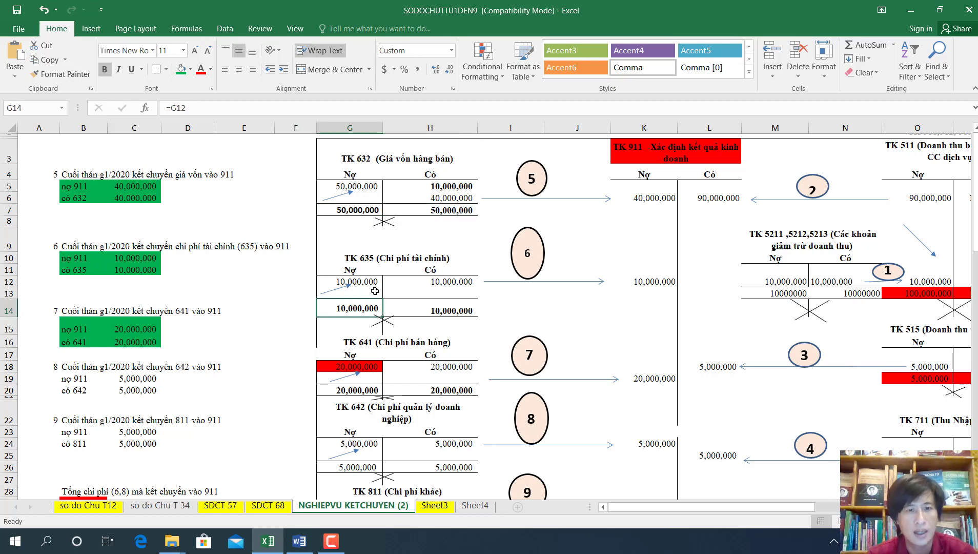
click(443, 309)
Examine the formulas for TK 4212's period total in H44 and closing balance in H45
scroll(528, 332, down, 2)
scroll(528, 332, down, 8)
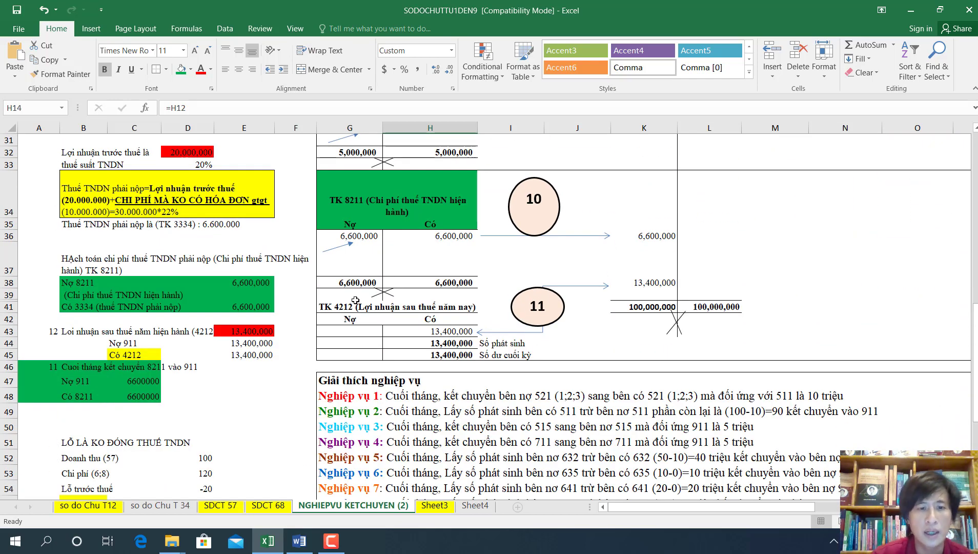
click(334, 309)
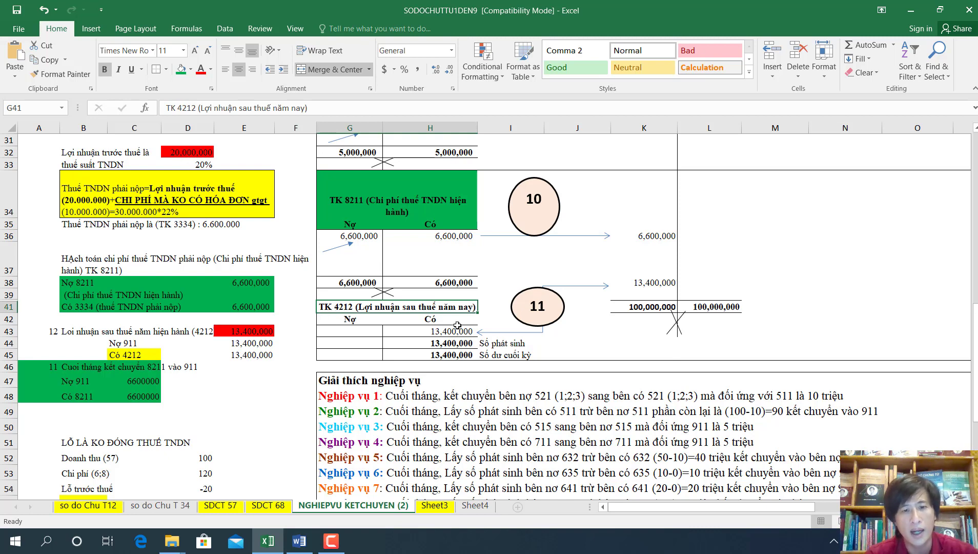
click(456, 341)
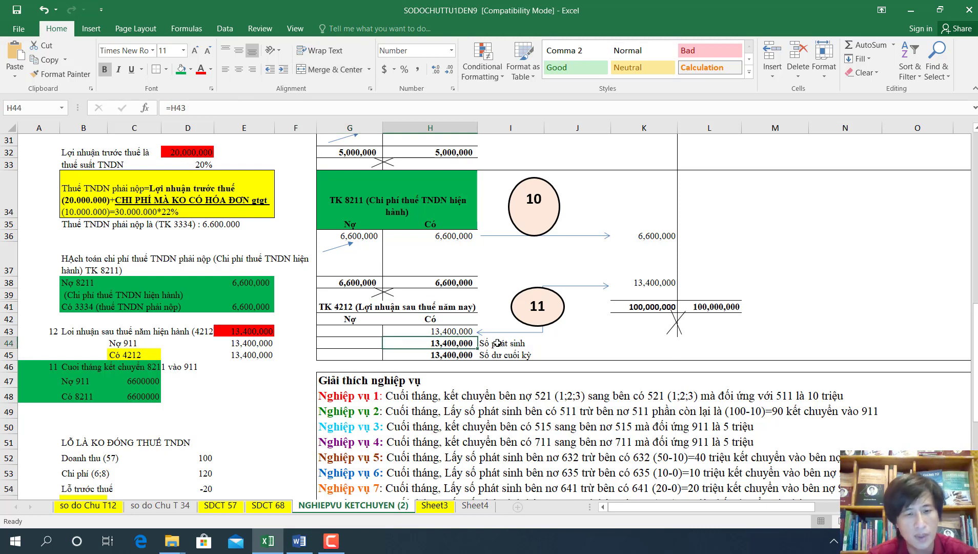
key(F2)
key(Return)
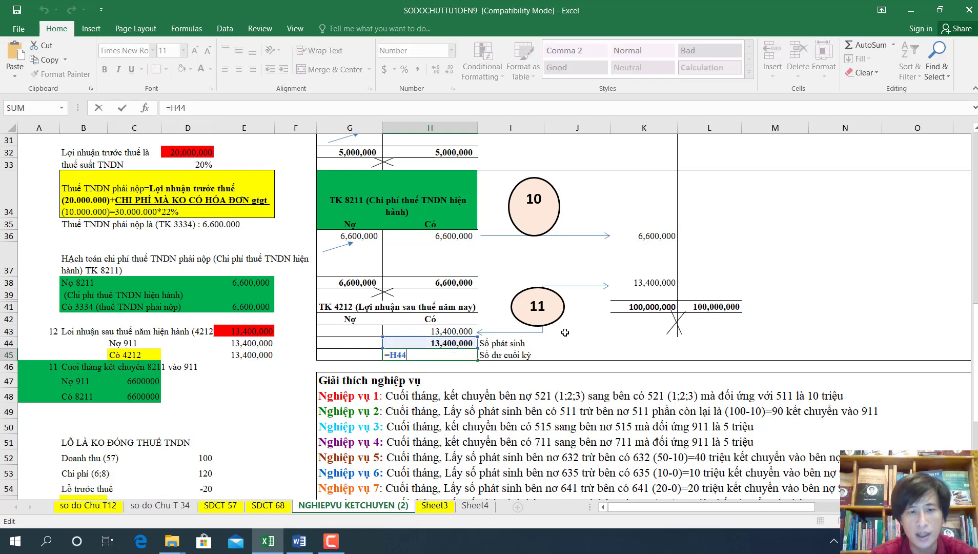
key(Up)
key(Up)
key(Up)
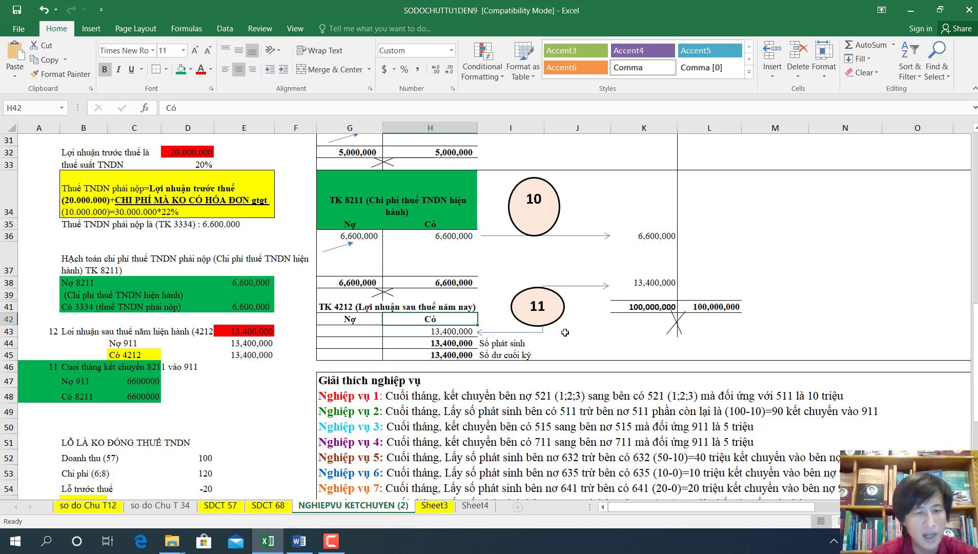
Review TK 4212's empty debit side, the credit amount in H43 and how it carries to the closing balance in H45
key(Up)
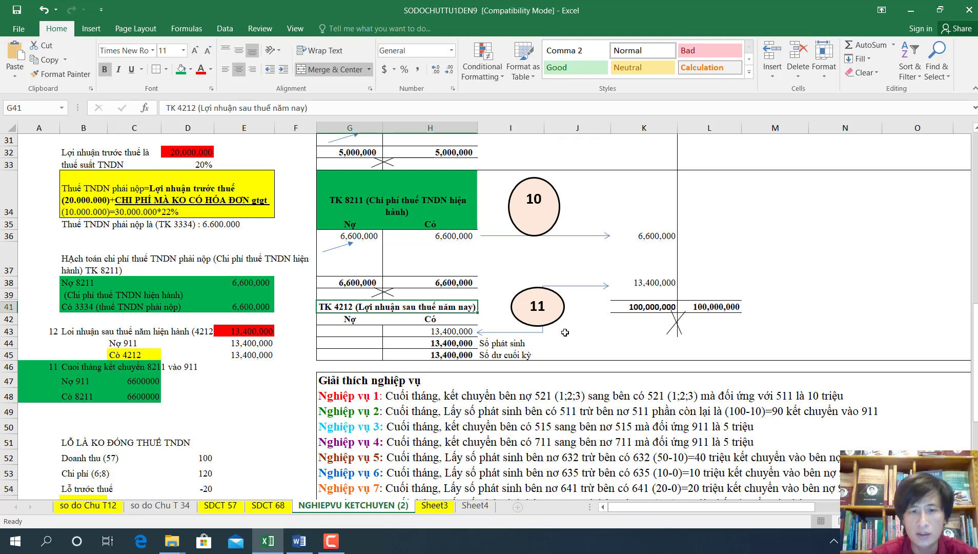
key(Down)
key(Right)
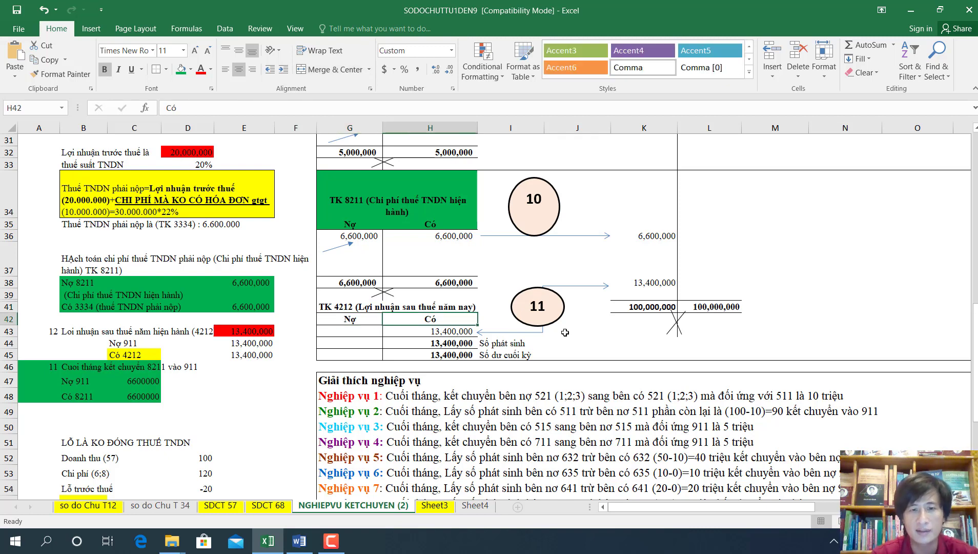
key(Down)
key(Up)
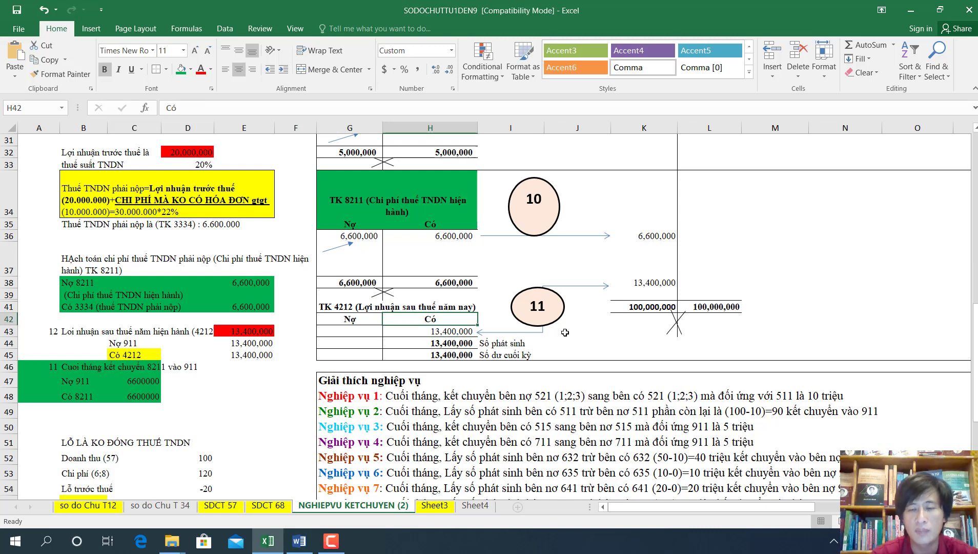
key(Down)
key(Left)
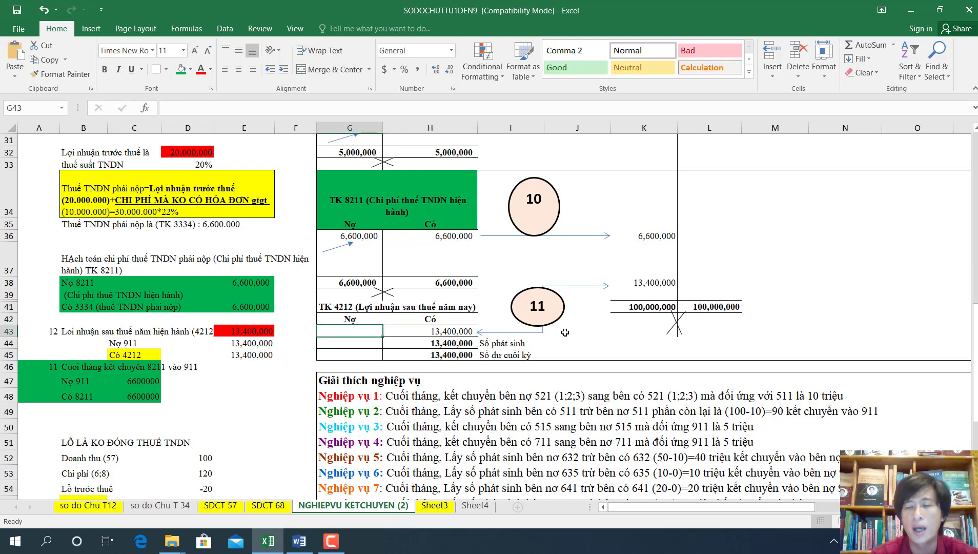
key(Right)
key(Down)
key(Down)
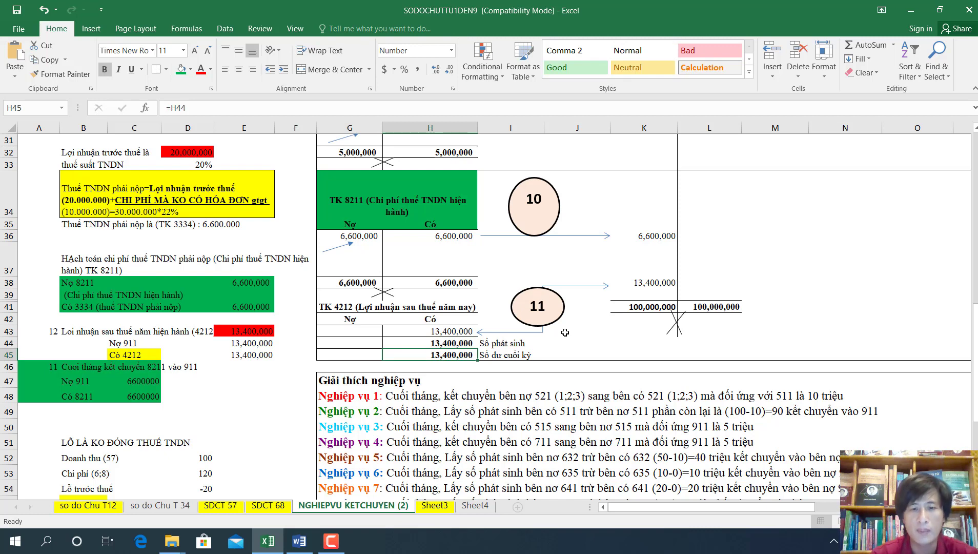
key(Down)
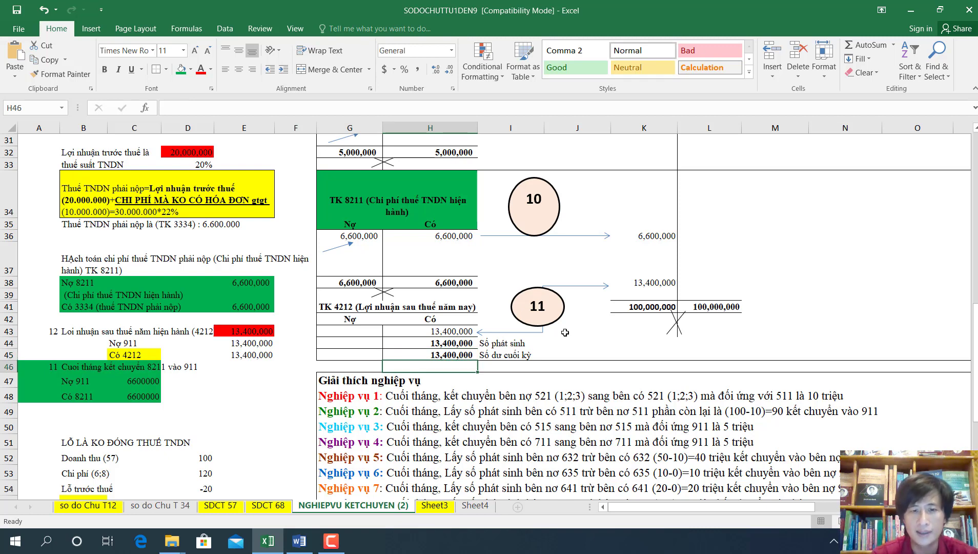
key(Up)
key(Up)
key(Up)
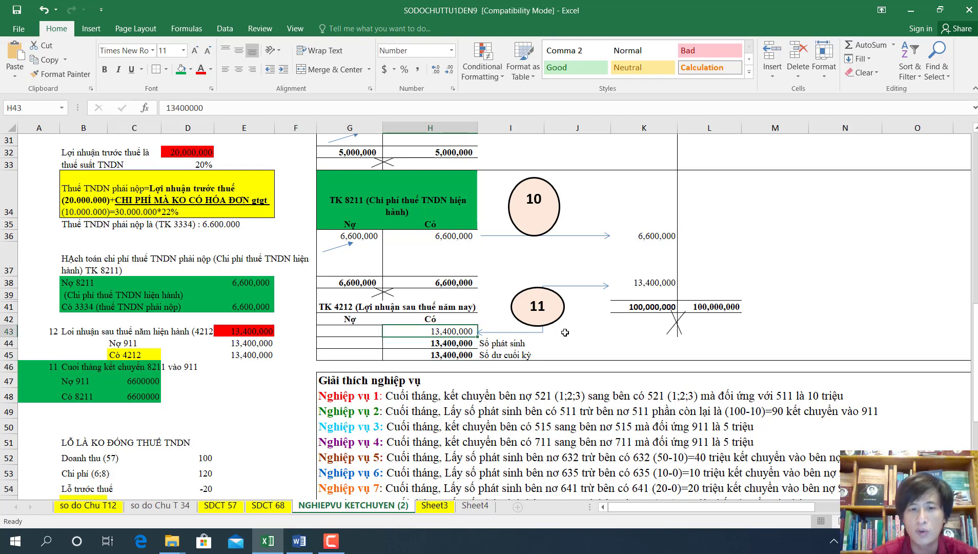
key(Down)
key(Down)
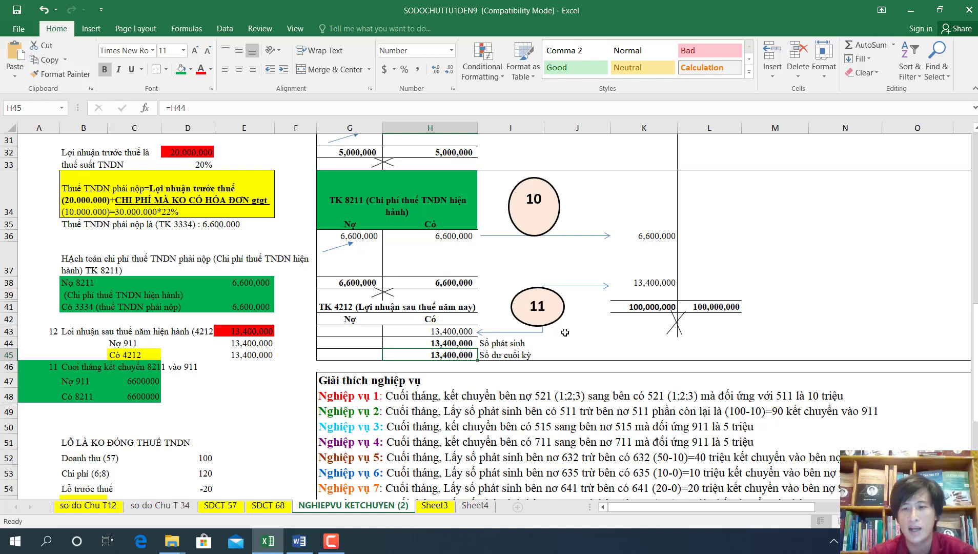
scroll(607, 374, up, 6)
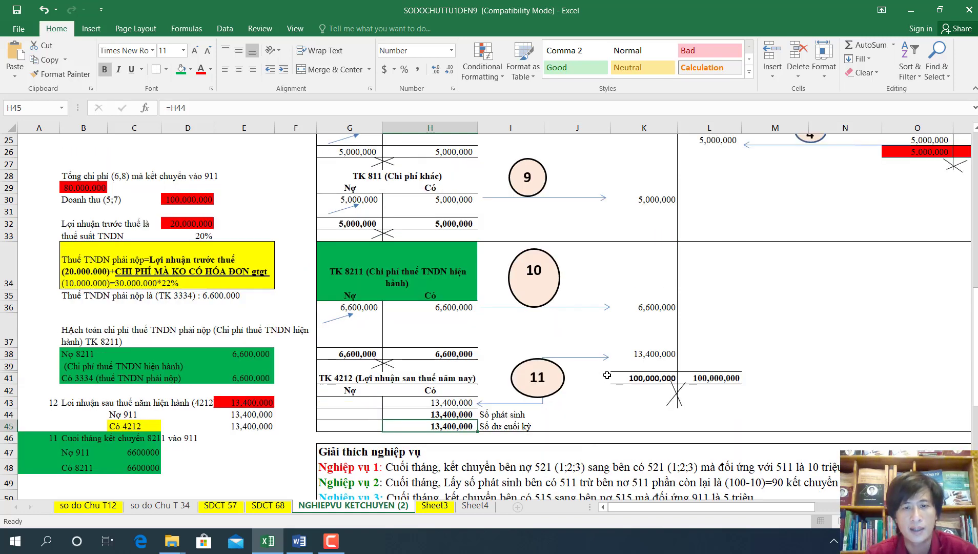
scroll(607, 375, up, 4)
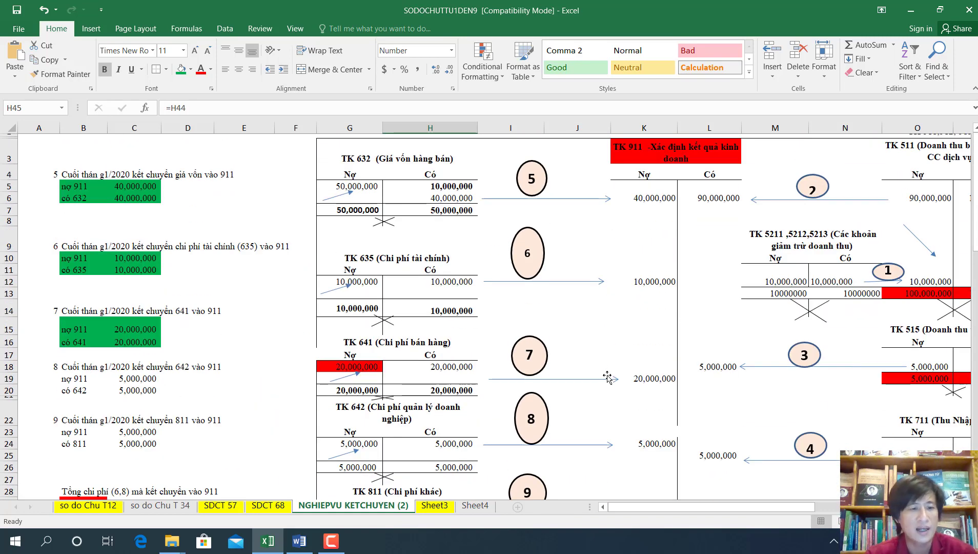